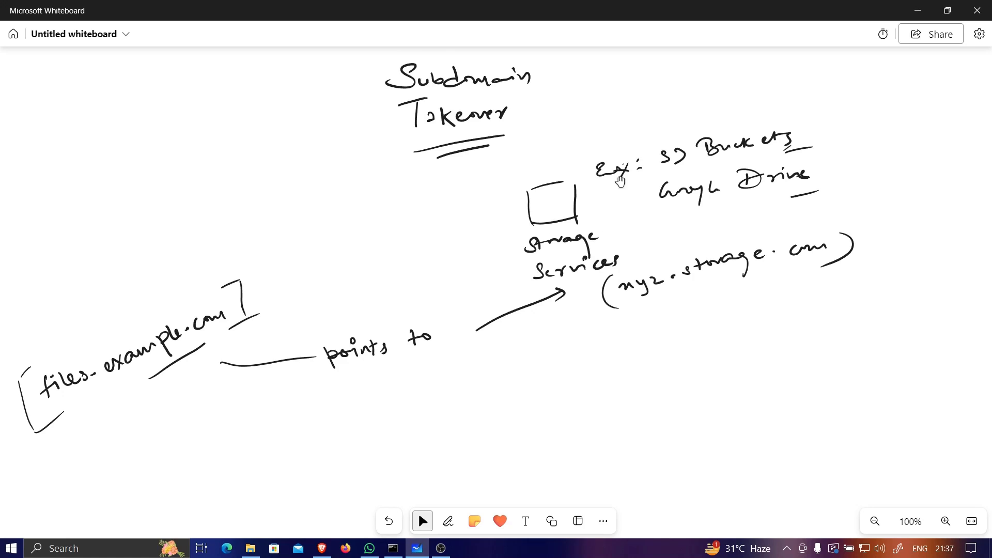
Step: Underline 'Google' and draw an X beside 'Drive' with the pen
click(639, 165)
drag(687, 203, 723, 203)
drag(817, 186, 865, 224)
drag(867, 189, 787, 227)
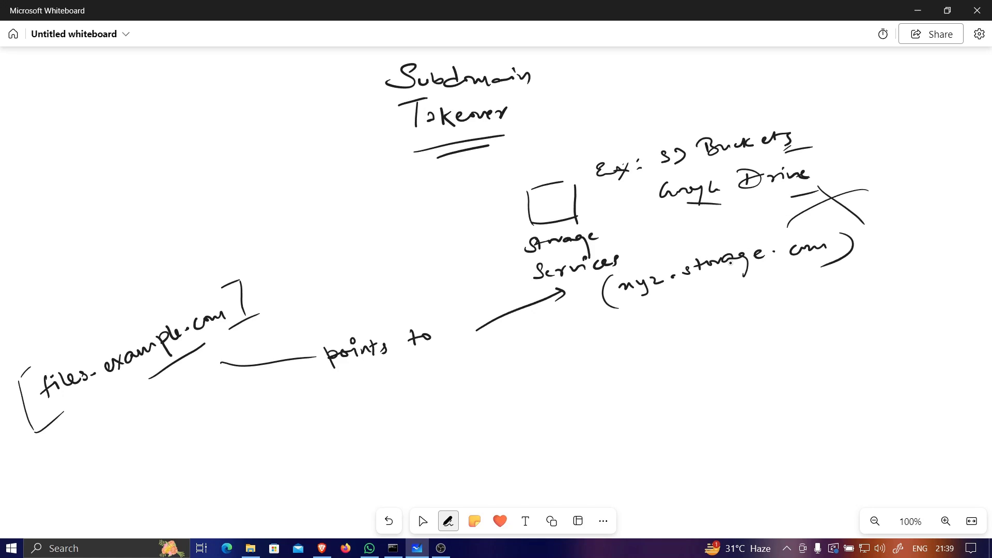
Step: Sketch a second storage box below the domain, lower right of the diagram
mouse_move(723, 348)
mouse_down()
mouse_move(767, 346)
mouse_move(716, 392)
mouse_up()
drag(769, 353, 764, 399)
mouse_move(703, 395)
mouse_down()
mouse_move(754, 400)
mouse_move(718, 429)
mouse_move(729, 444)
mouse_move(755, 432)
mouse_up()
Step: Handwrite a .com domain label under the new box and underline it
drag(765, 424, 763, 432)
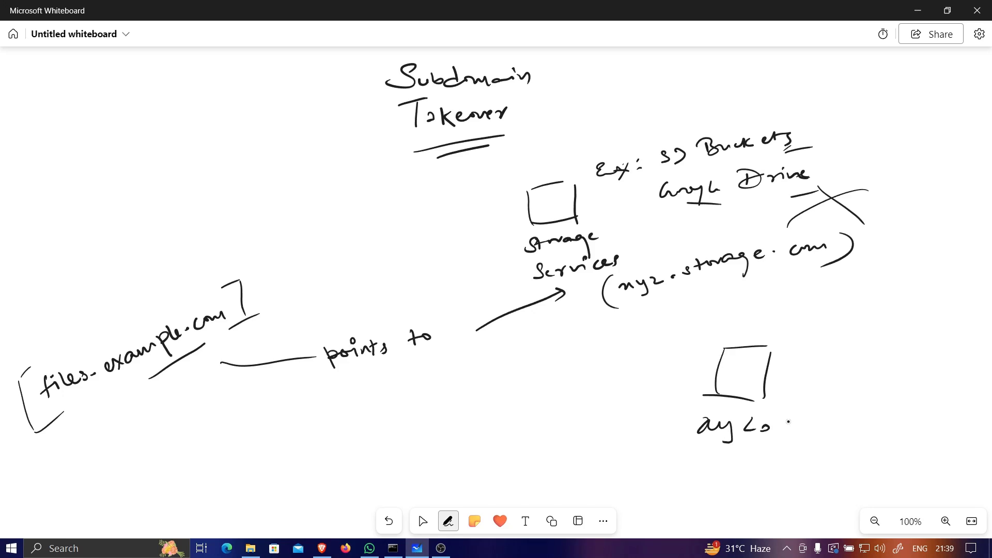
drag(784, 418, 791, 430)
mouse_move(800, 419)
mouse_down()
mouse_move(814, 418)
mouse_move(804, 446)
mouse_up()
mouse_move(838, 415)
mouse_down()
mouse_move(842, 431)
mouse_move(848, 424)
mouse_up()
mouse_move(872, 418)
mouse_down()
mouse_move(865, 424)
mouse_move(876, 426)
mouse_up()
mouse_move(879, 419)
mouse_down()
mouse_move(918, 420)
mouse_move(922, 431)
mouse_up()
drag(732, 456, 852, 448)
drag(748, 461, 831, 453)
click(421, 518)
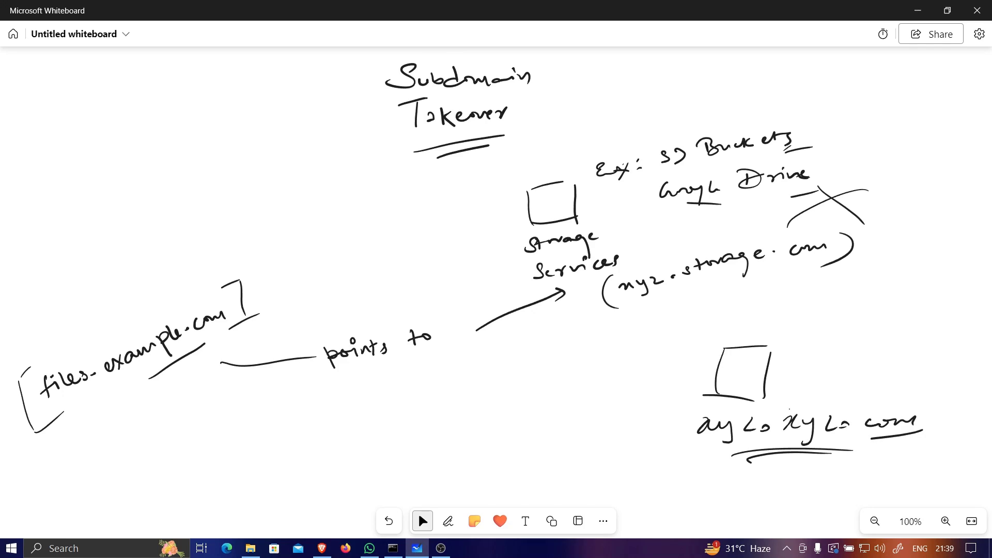
click(448, 521)
Step: Draw two underlines beneath 'xyz.storage' in '(xyz.storage.com)' and add a small mark above 'storage'
drag(683, 296, 747, 287)
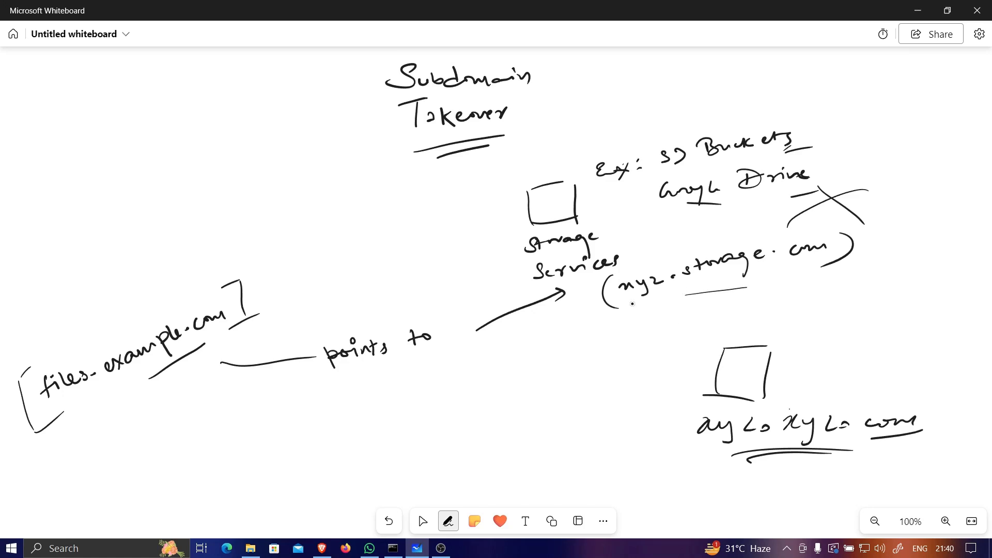
drag(641, 301, 755, 291)
click(423, 520)
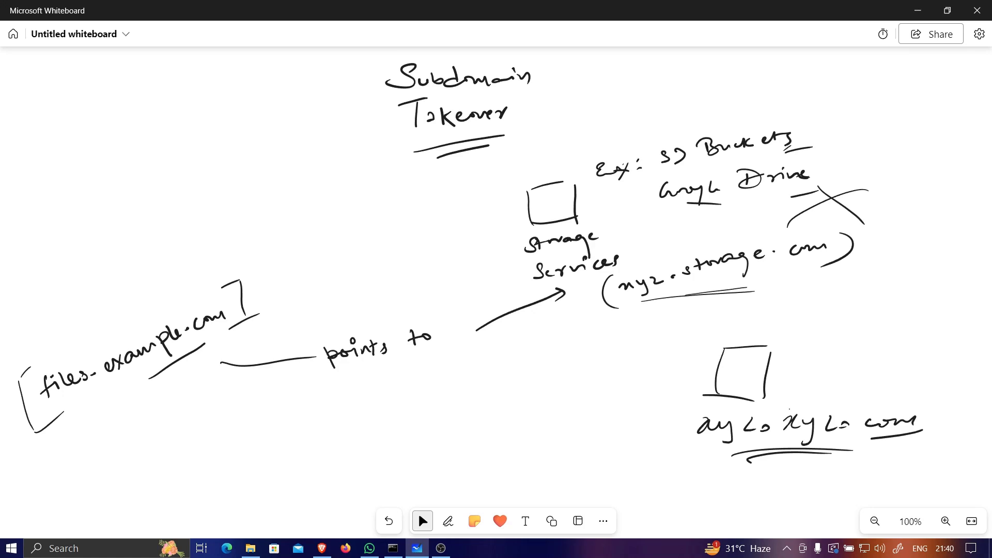
click(448, 520)
click(417, 512)
click(448, 521)
drag(741, 251, 734, 251)
Step: Add two short pen strokes under the second domain's underline, then bring up Firefox
click(421, 520)
click(447, 520)
click(421, 520)
click(448, 520)
drag(682, 468, 715, 467)
drag(671, 475, 720, 471)
click(417, 512)
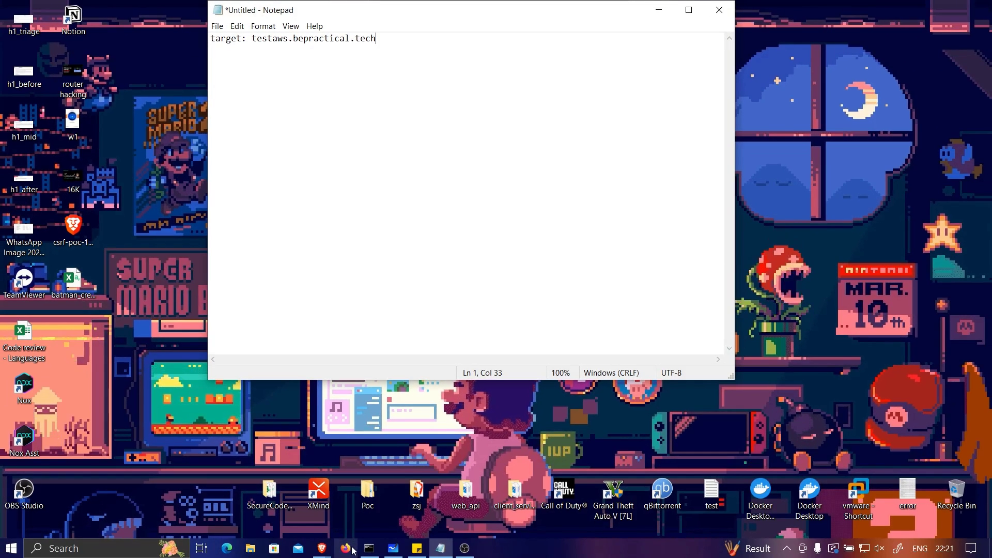
click(346, 548)
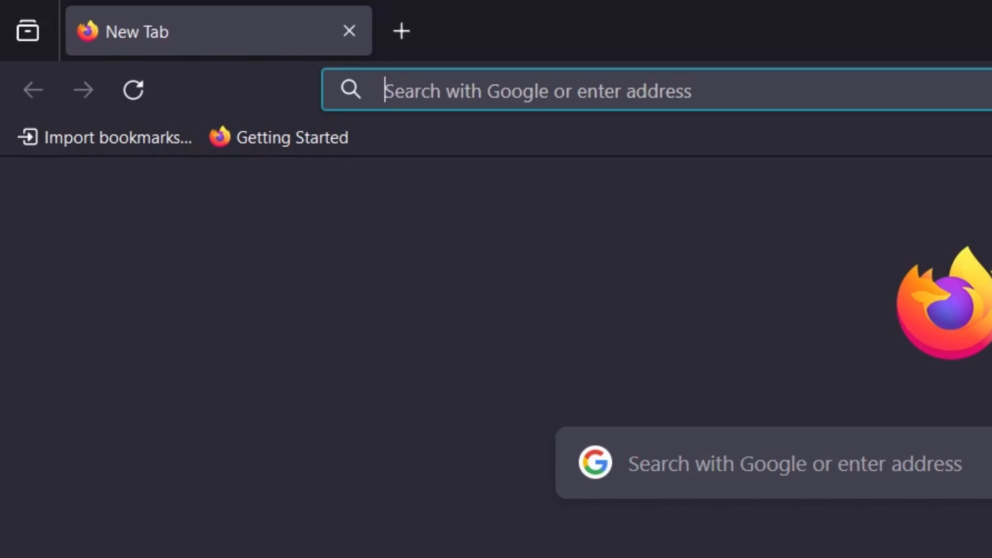
Step: Search 'can i takeover xyz' and open the EdOverflow GitHub result in a new tab
text(can)
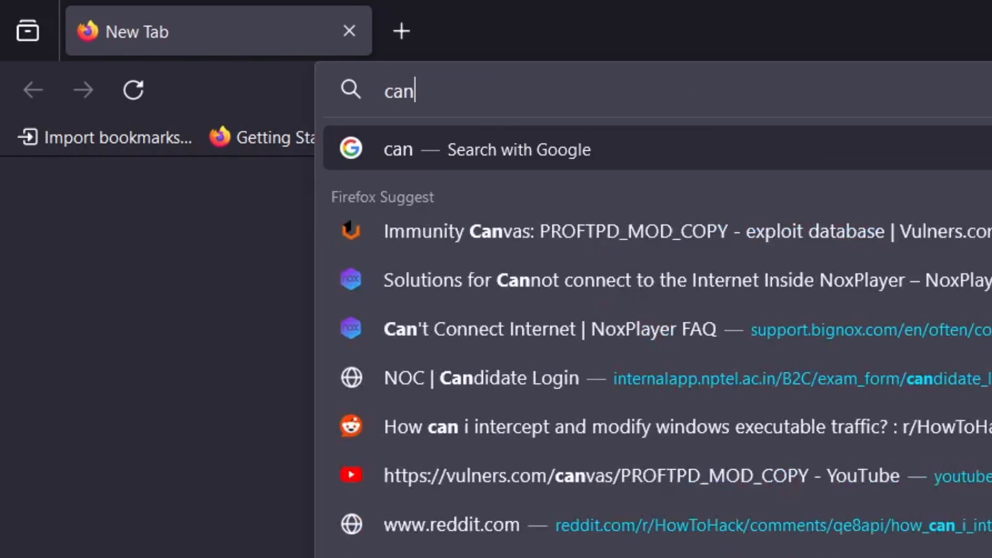
text( i takeover xyz)
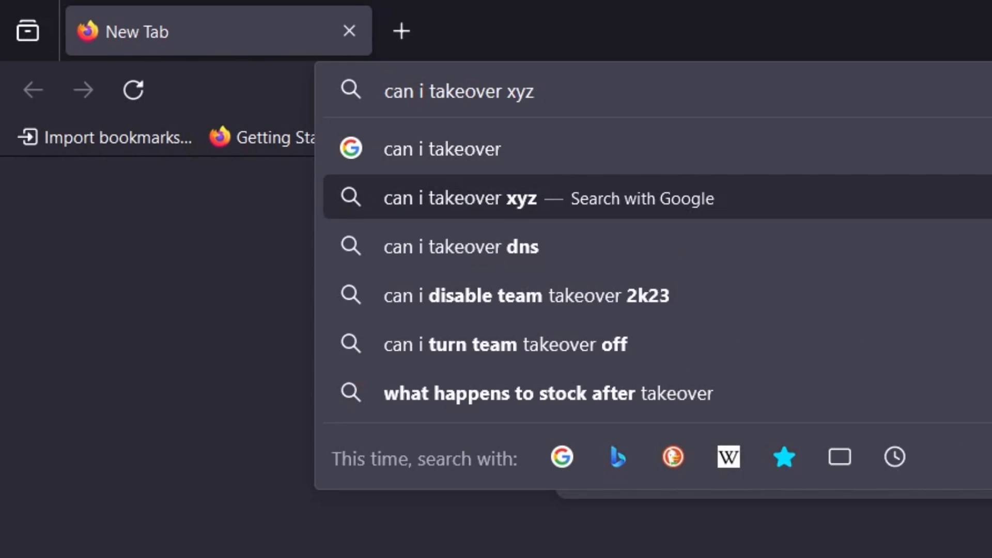
key(Return)
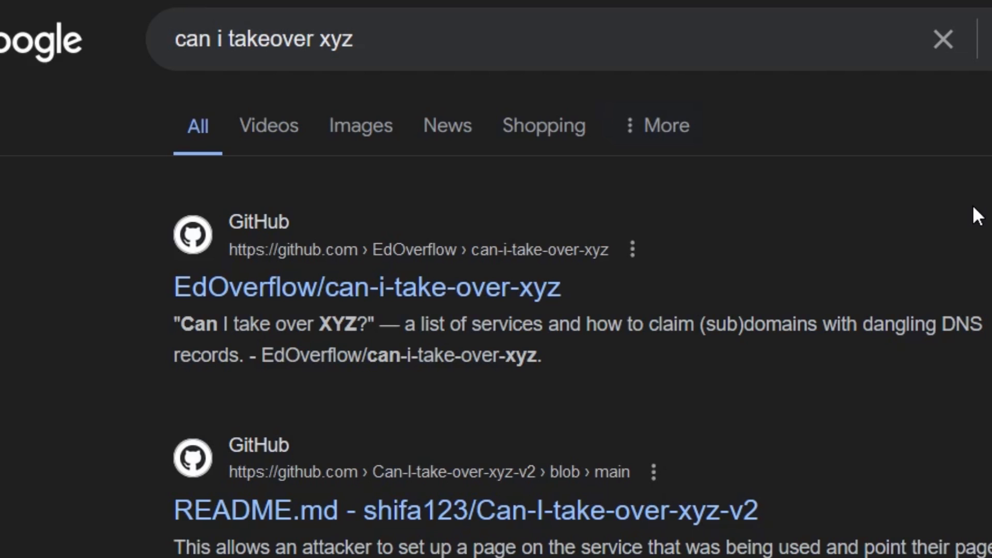
right_click(316, 289)
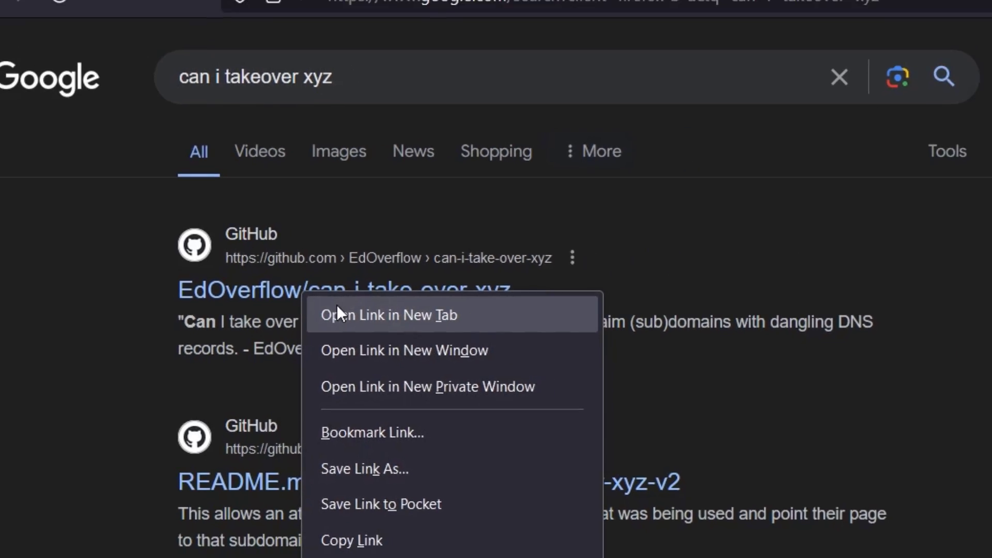
click(337, 308)
click(316, 16)
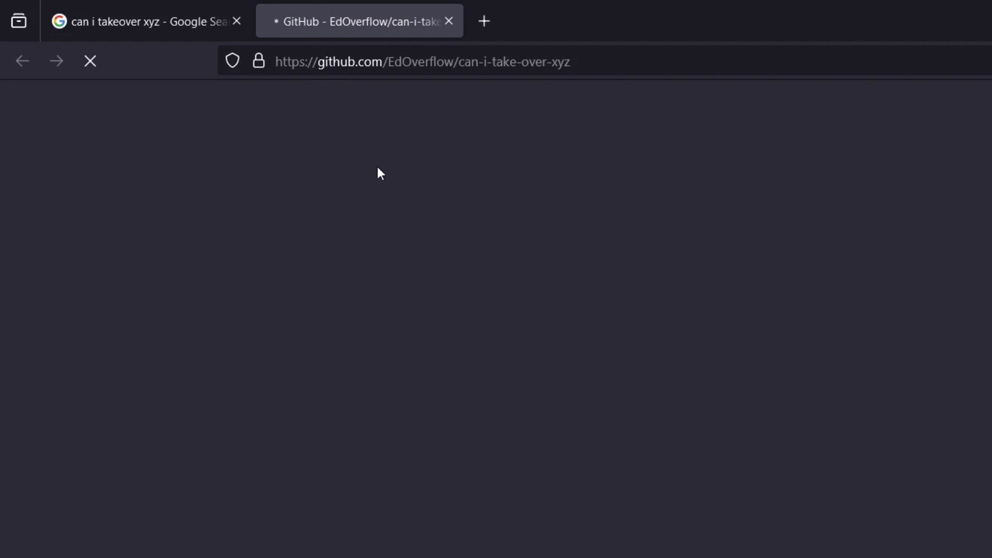
Step: Highlight the Engine heading, Vulnerable status and Elastic Beanstalk's NXDOMAIN fingerprint in the table
scroll(271, 147, down, 8)
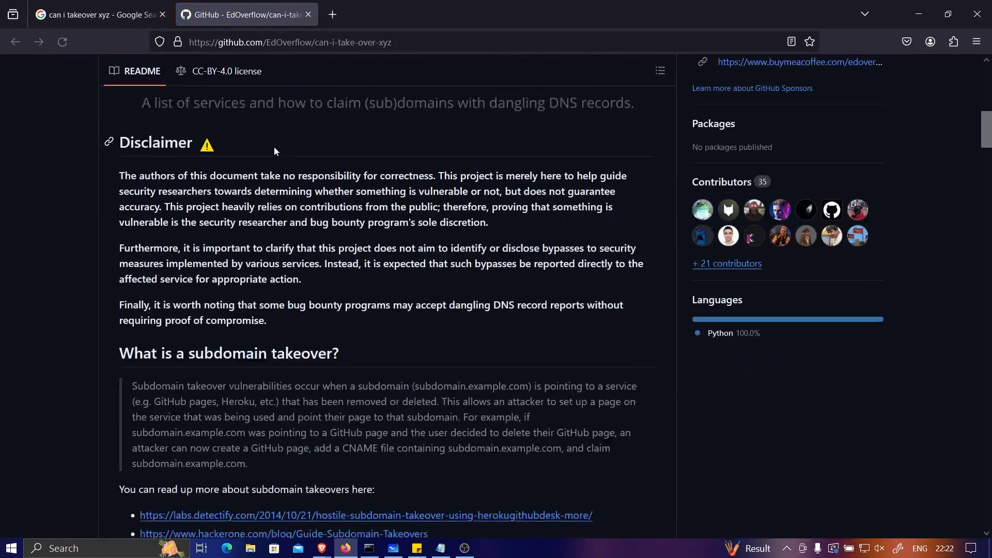
scroll(275, 150, down, 20)
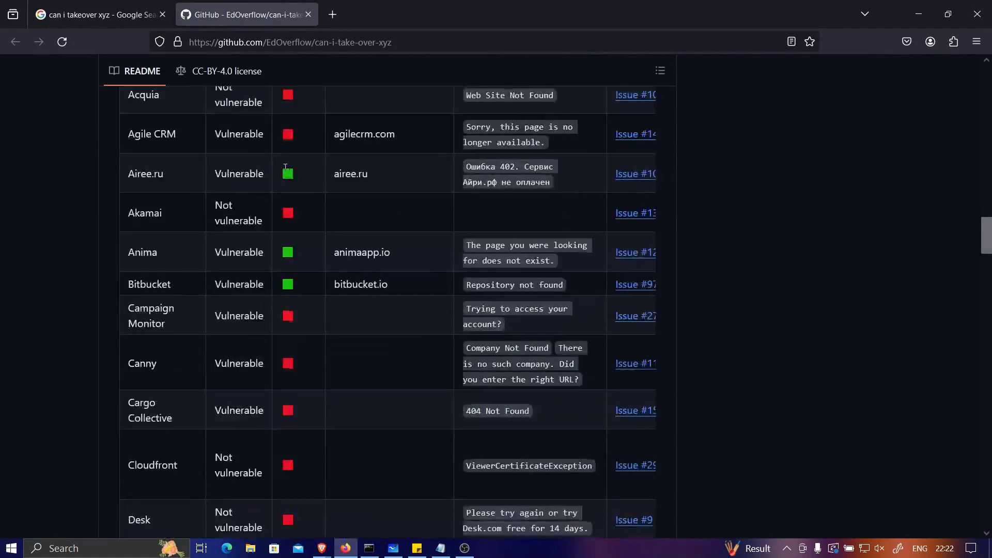
scroll(285, 166, up, 5)
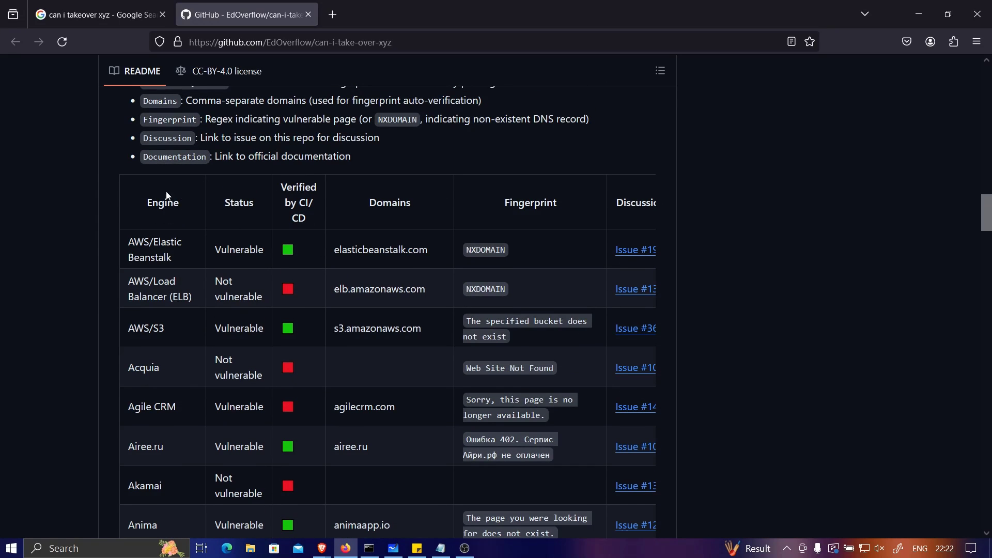
drag(143, 206, 180, 207)
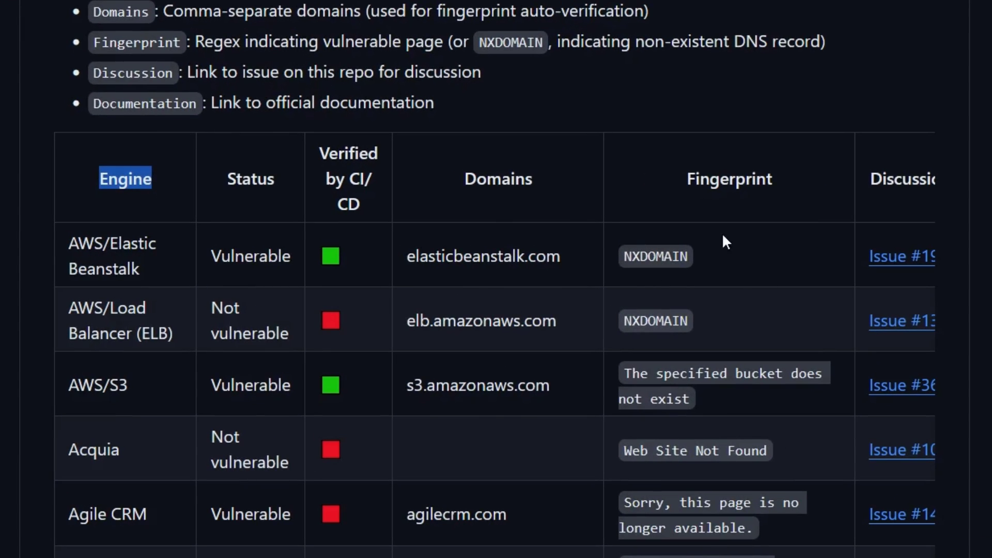
drag(625, 258, 704, 262)
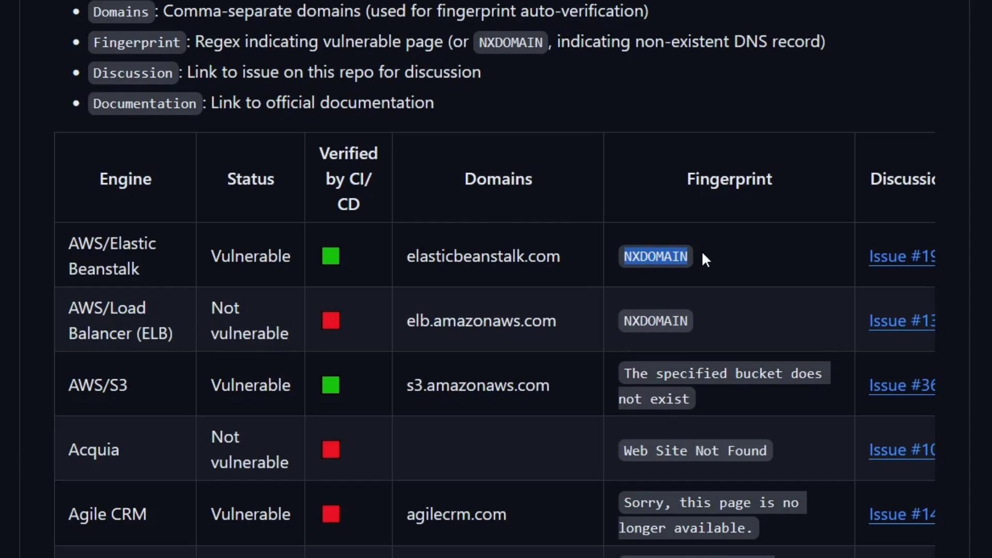
click(702, 253)
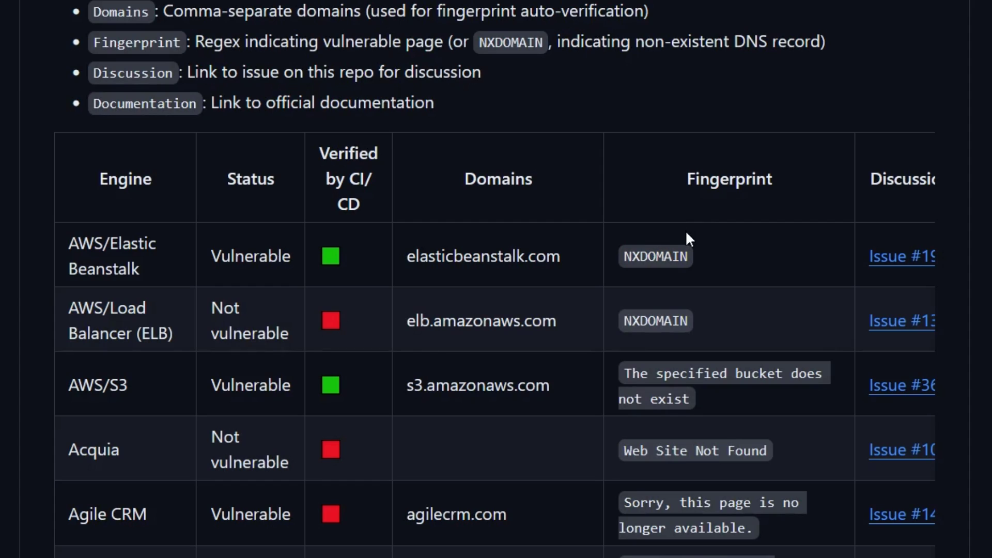
drag(690, 258, 623, 262)
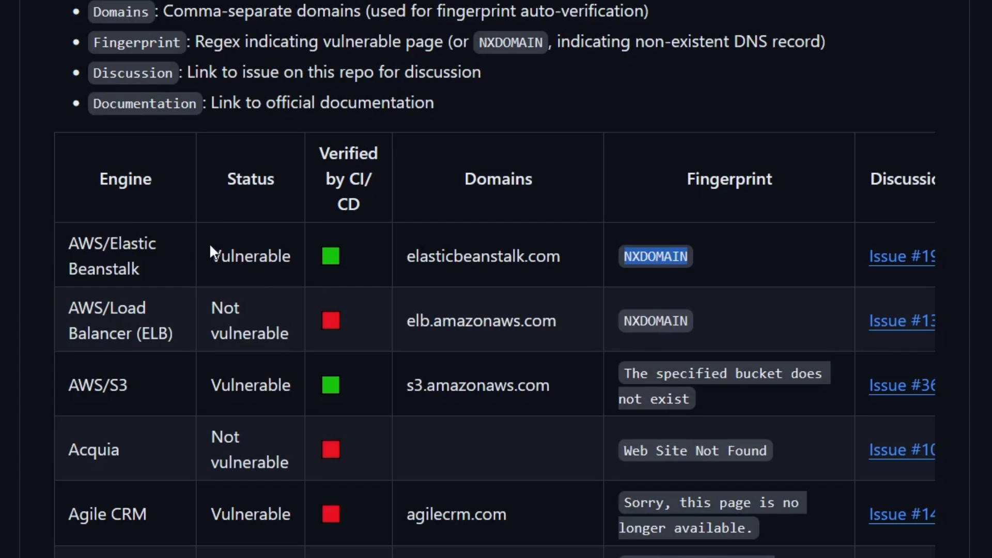
drag(209, 242, 305, 257)
click(305, 257)
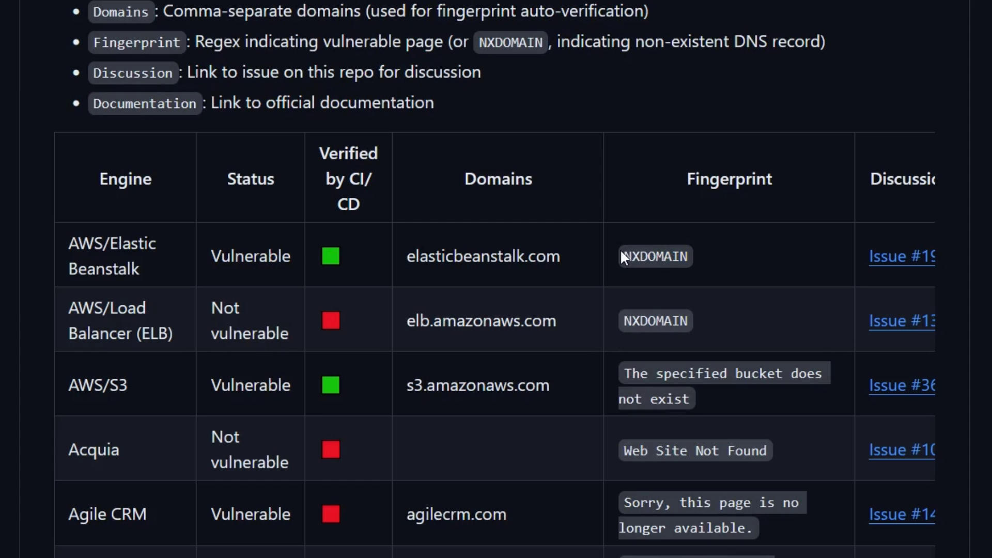
drag(623, 253, 715, 263)
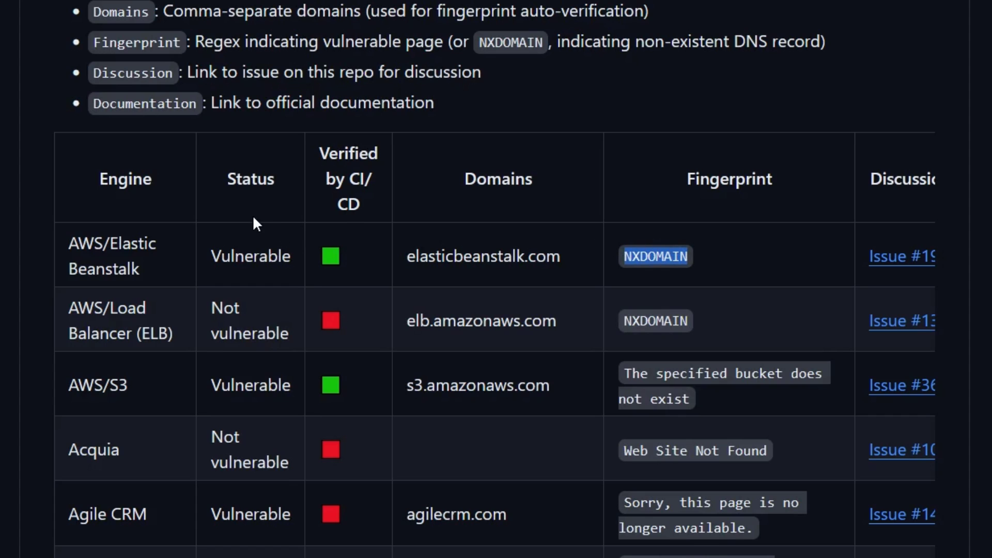
Step: Scroll further and highlight the AWS/S3, Agile CRM and Airee.ru engine entries
scroll(250, 219, down, 2)
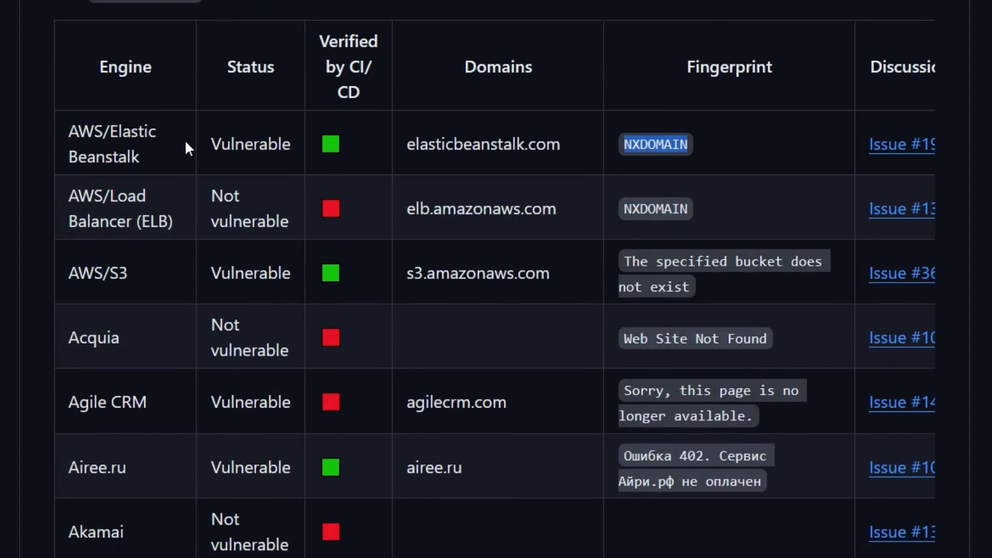
click(108, 140)
click(159, 154)
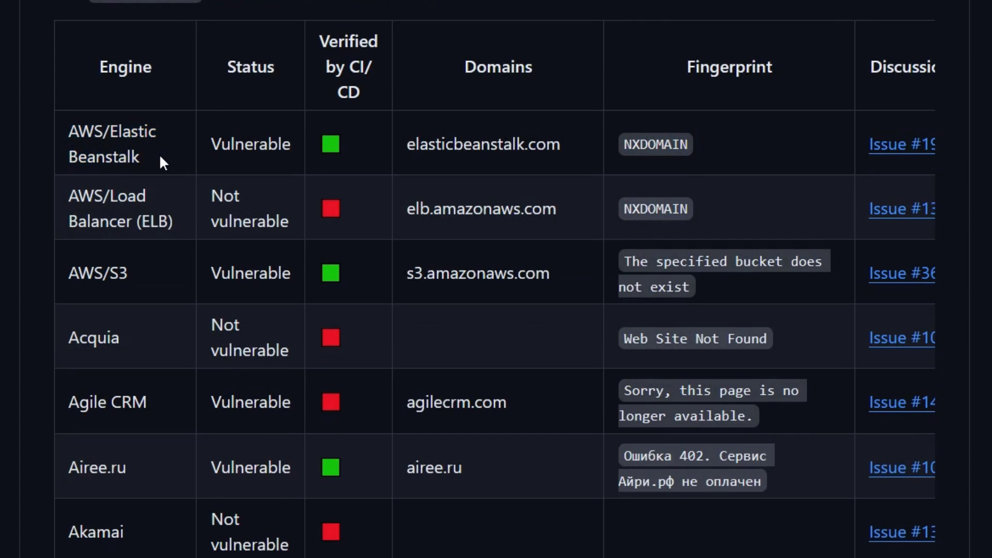
drag(77, 271, 137, 284)
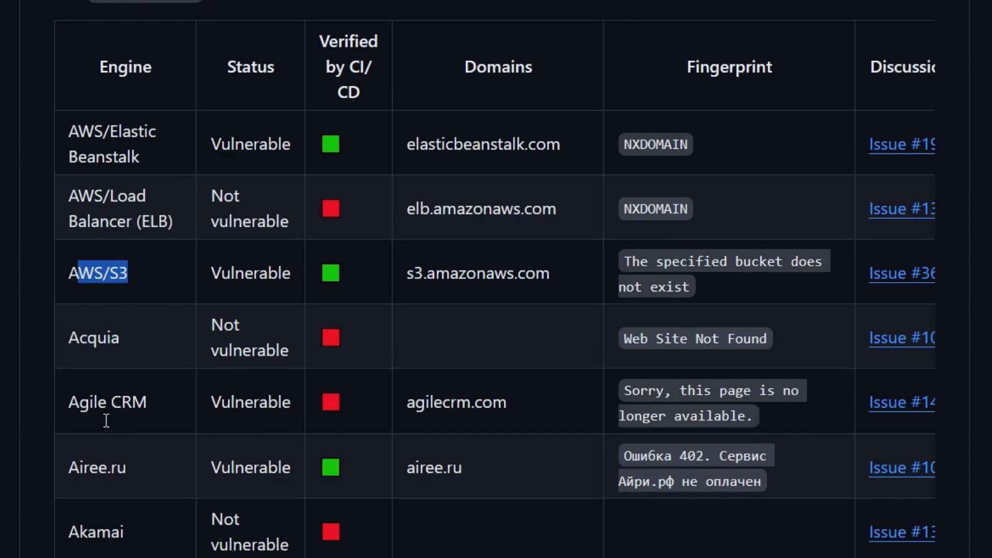
drag(80, 407, 147, 417)
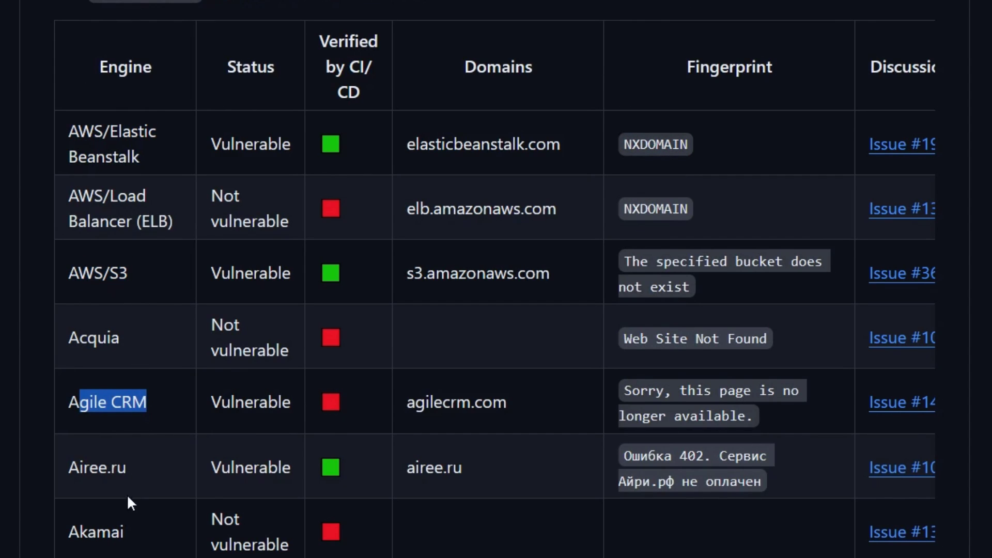
drag(68, 473, 125, 472)
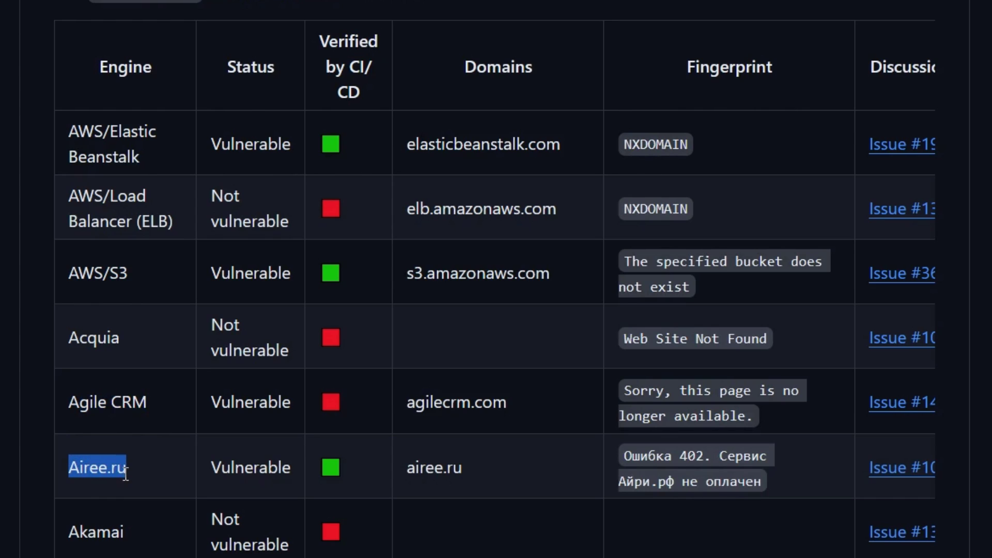
click(136, 470)
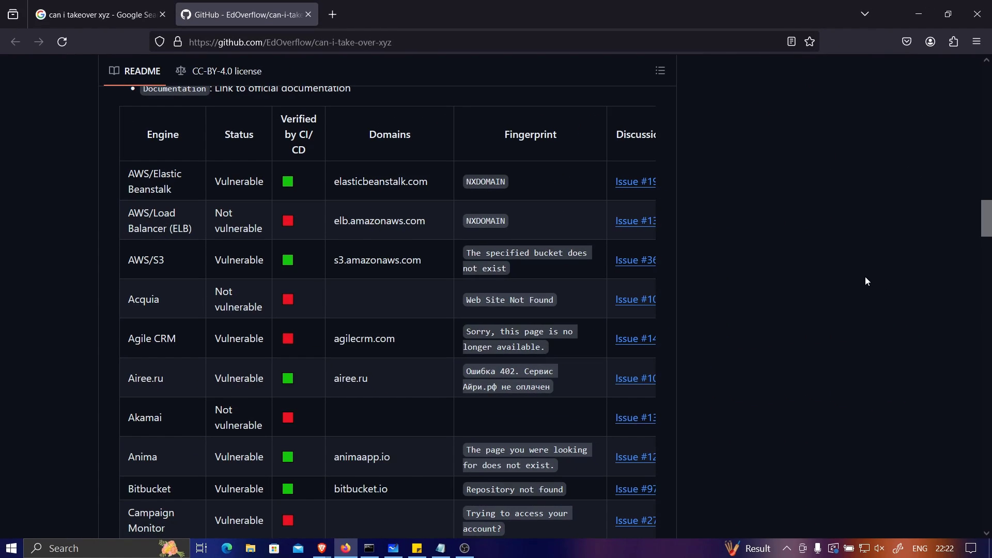
Step: Load testaws.bepractical.tech in a new tab, showing 'Hi, This is my subdomain'
click(339, 14)
text(test)
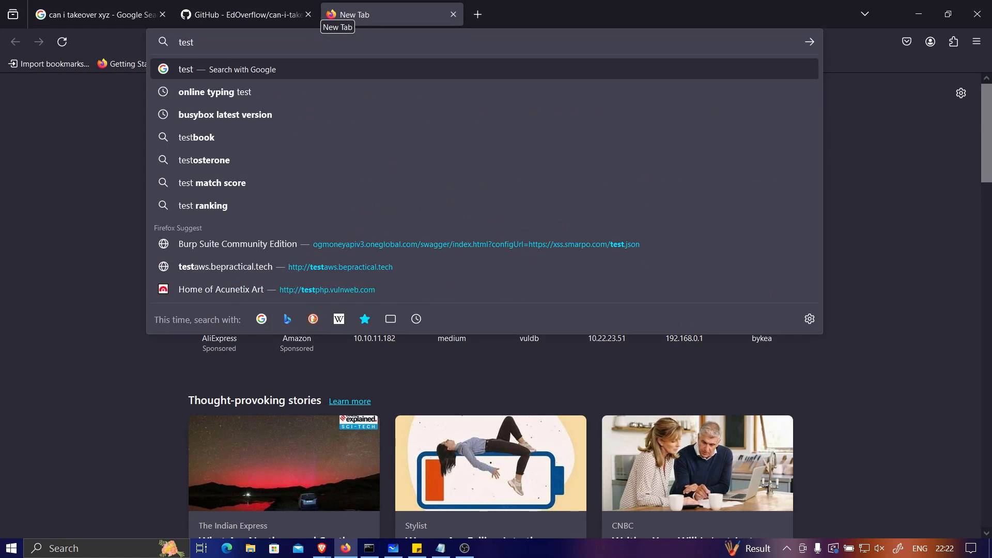
text(aws)
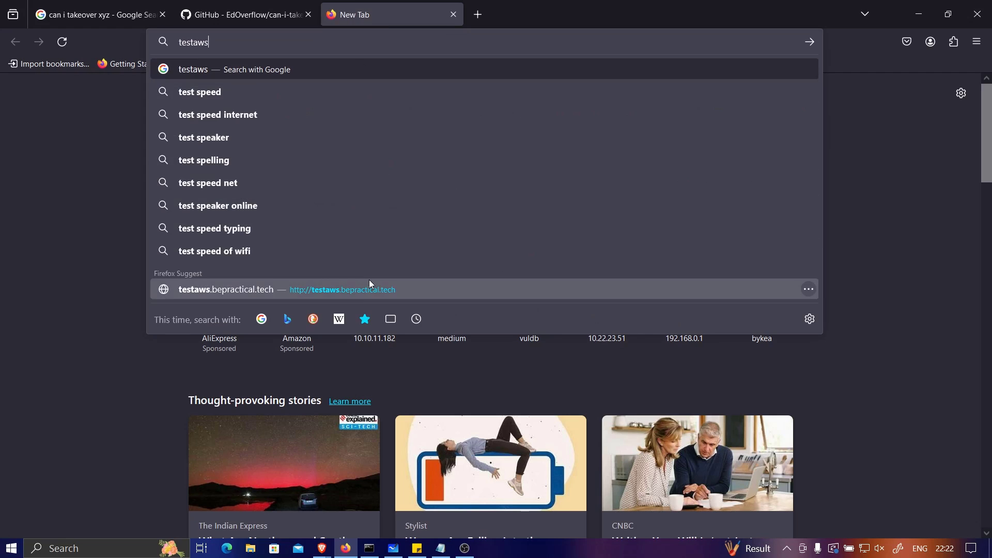
click(370, 282)
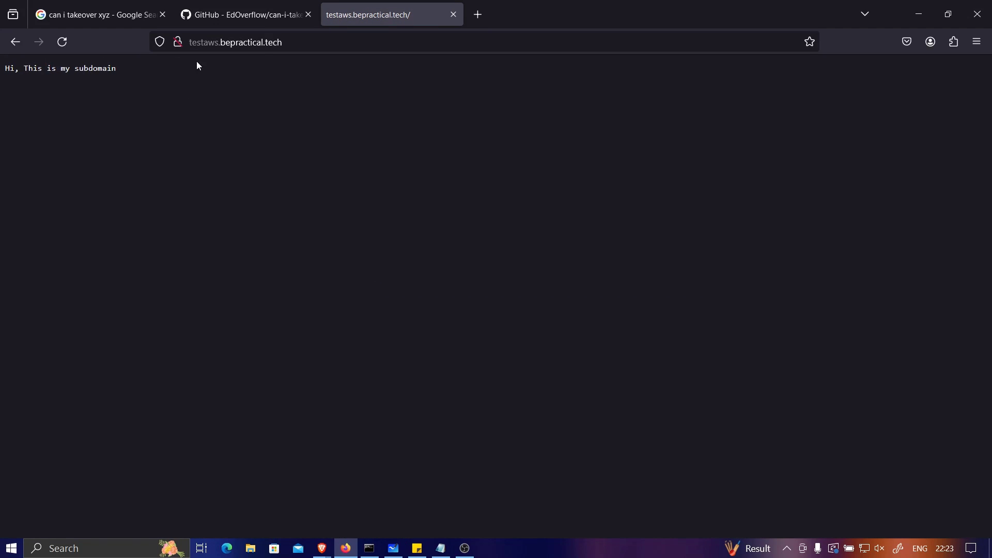
Step: Copy the subdomain's URL and open a new private window
click(262, 42)
right_click(264, 42)
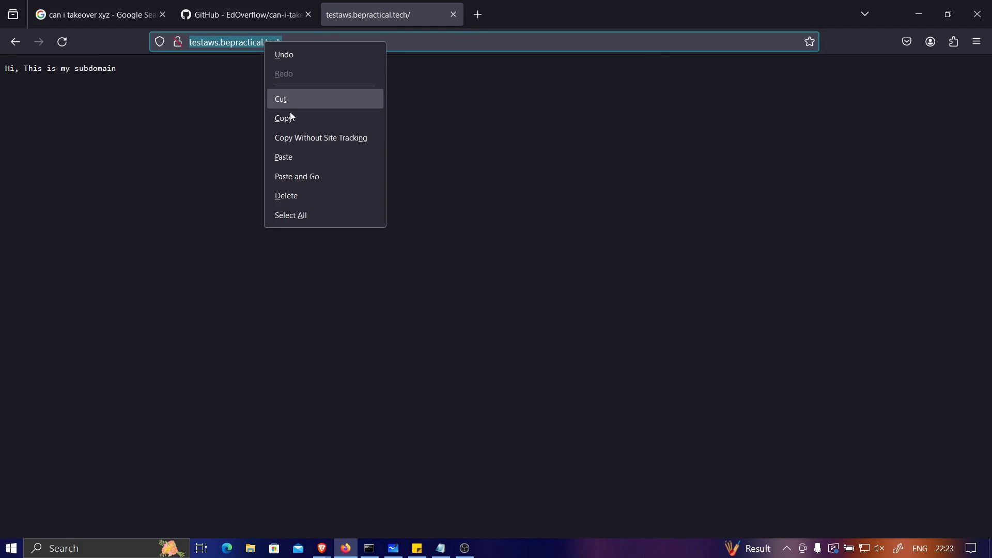
click(283, 118)
click(976, 41)
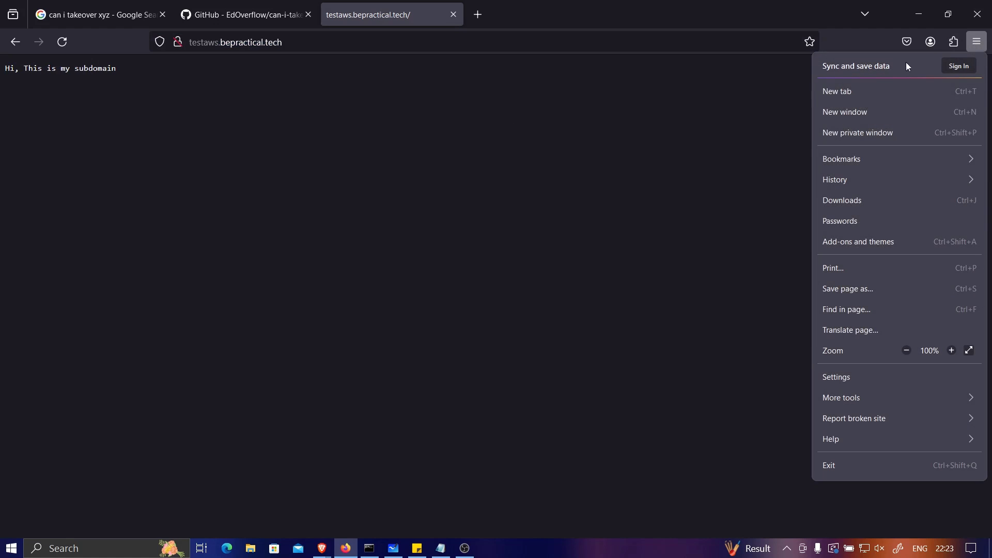
click(850, 135)
Step: Load testaws.bepractical.tech in the private window and highlight its 404 Not Found heading
key(ctrl+v)
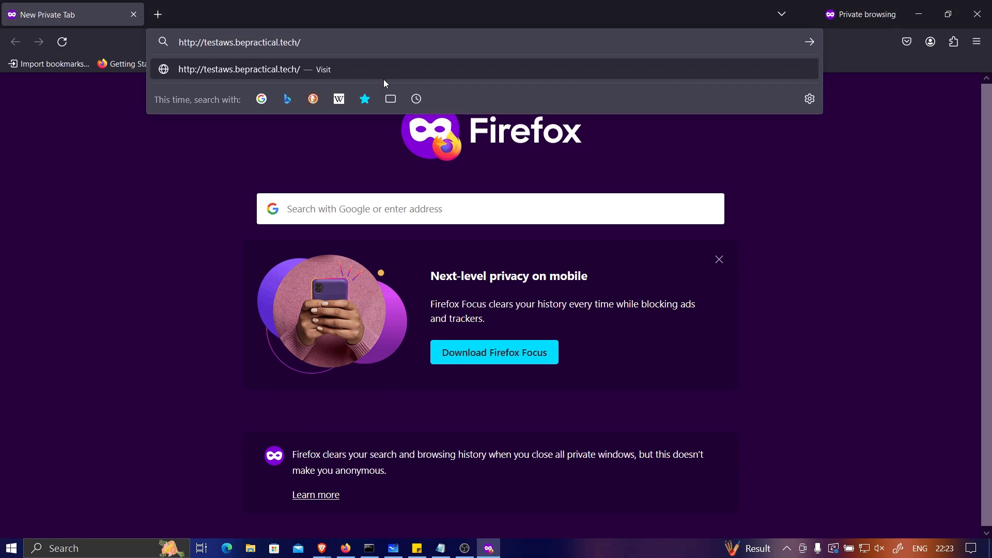
key(Return)
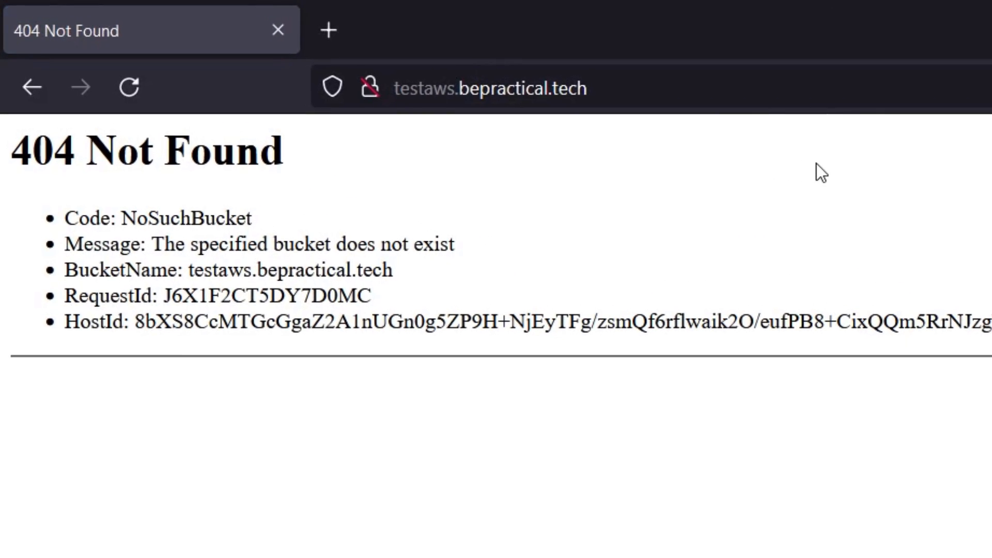
drag(51, 142, 286, 148)
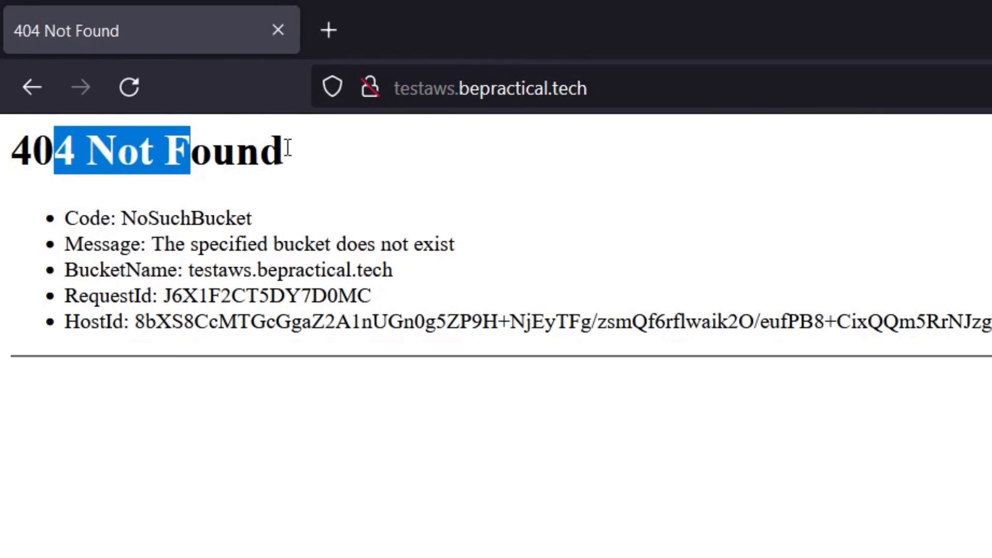
click(258, 204)
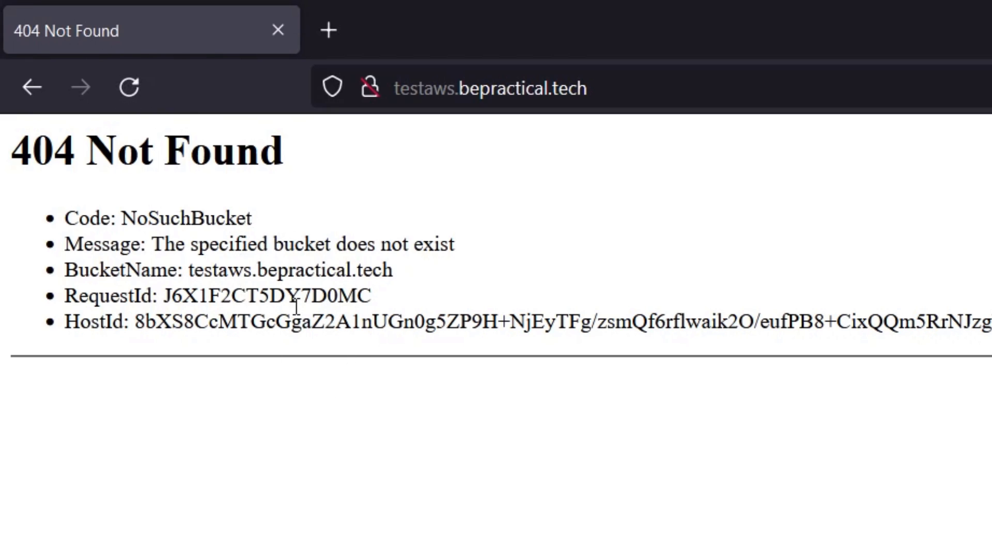
Step: Highlight the NoSuchBucket code, 'bucket does not exist' message, and bucket name/request id lines
drag(100, 219, 254, 233)
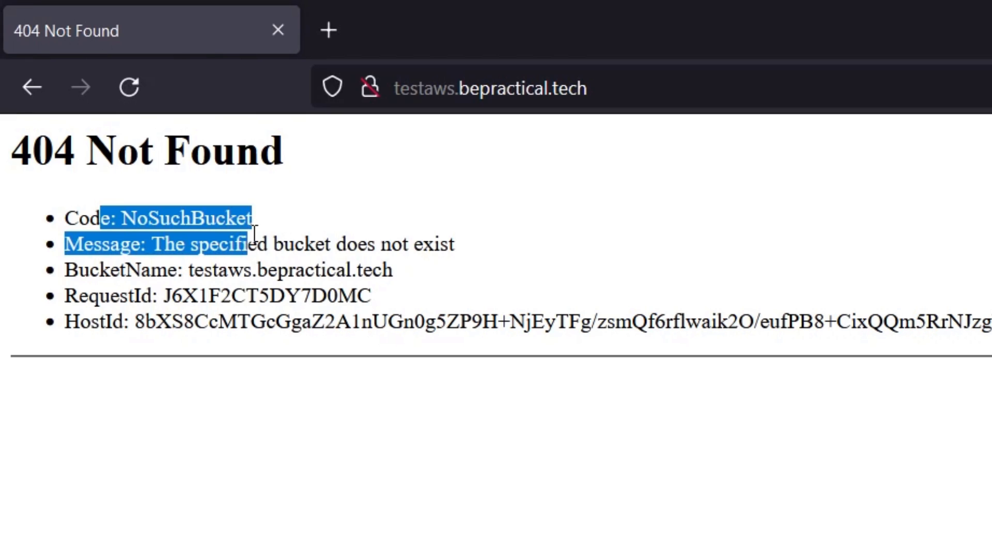
click(334, 182)
drag(141, 244, 496, 243)
click(498, 269)
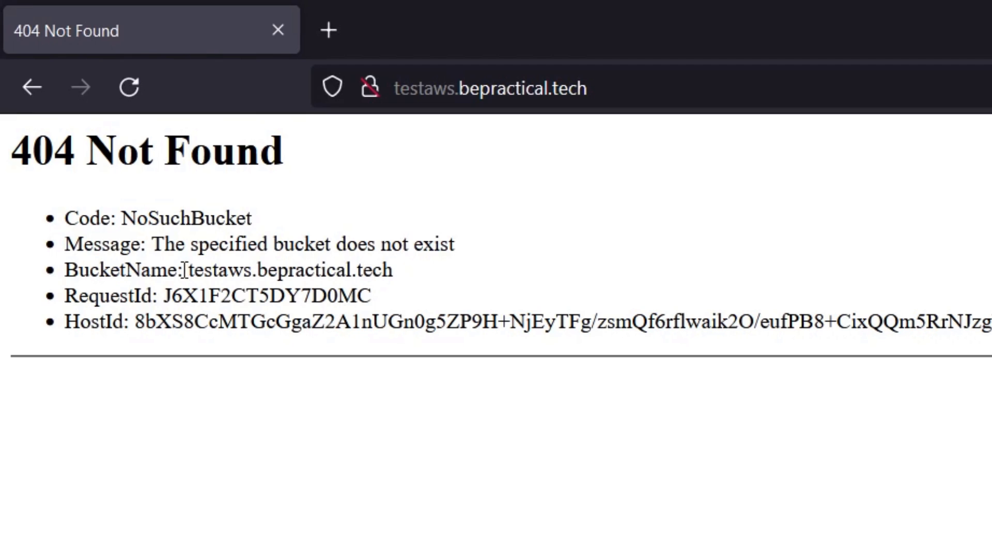
drag(185, 270, 538, 289)
click(538, 281)
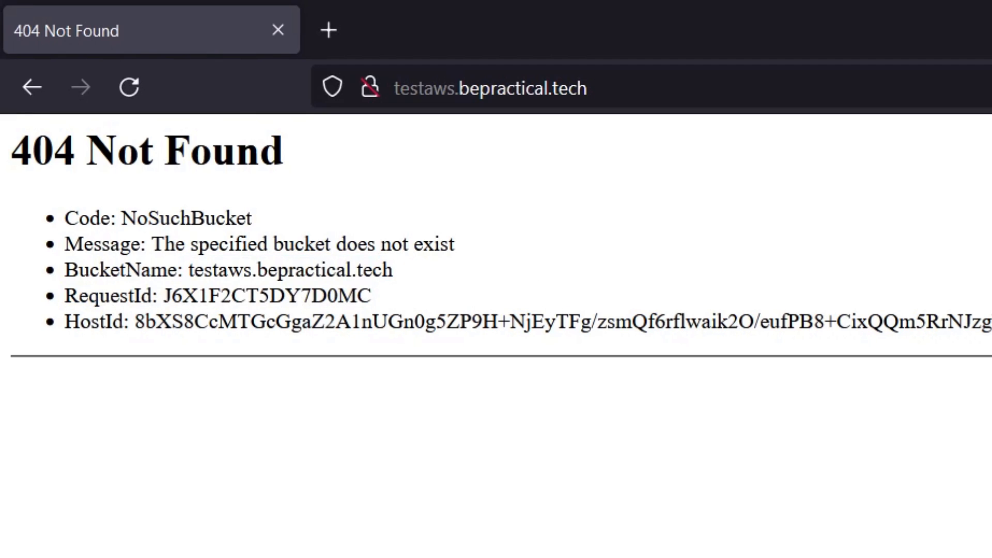
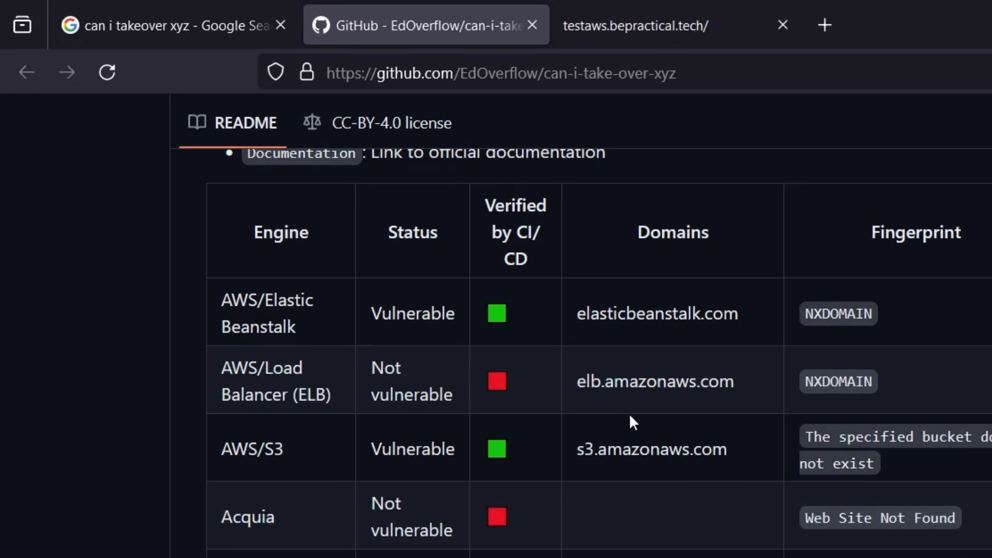
Step: Highlight the AWS/S3 entry in the takeover table, then switch to the testaws.bepractical.tech page
drag(223, 454, 313, 458)
click(541, 460)
click(668, 37)
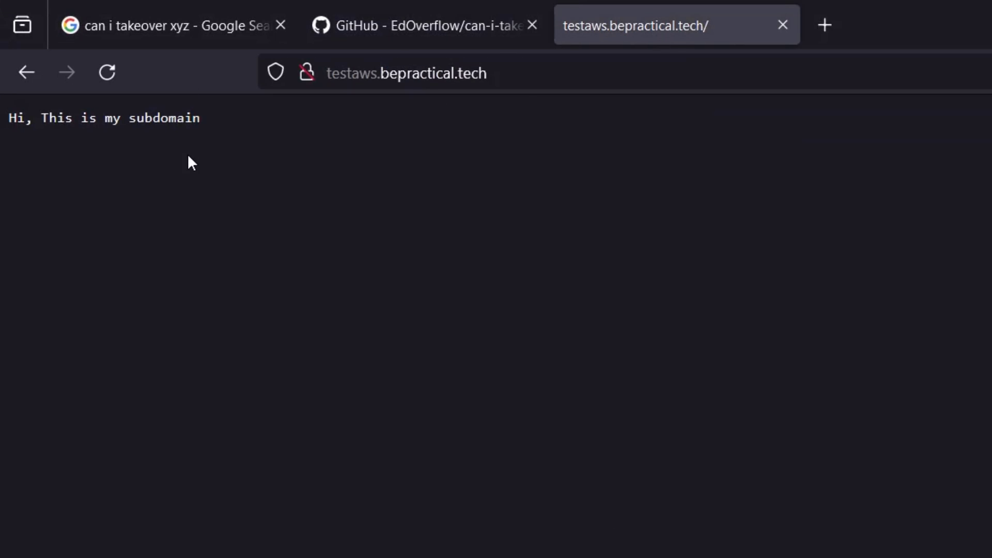
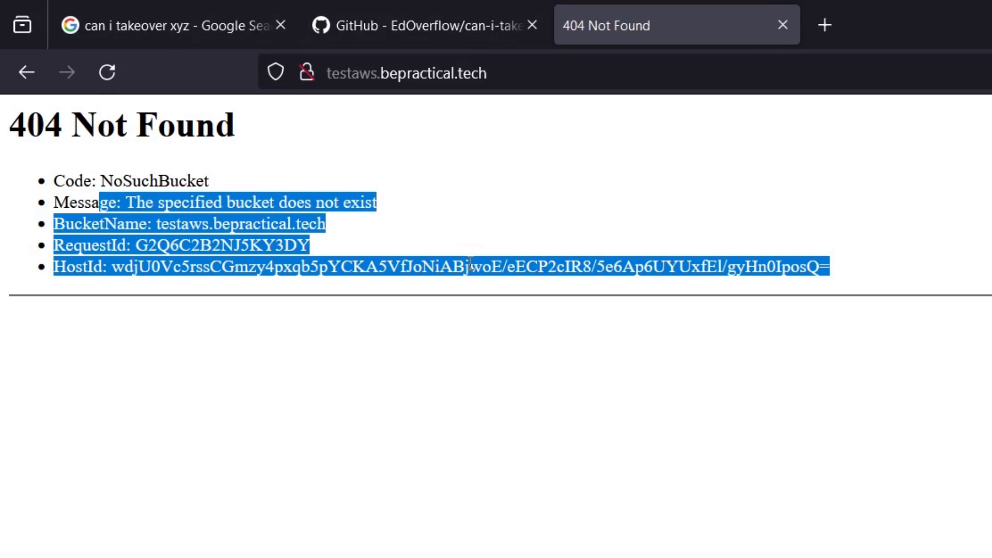
click(572, 189)
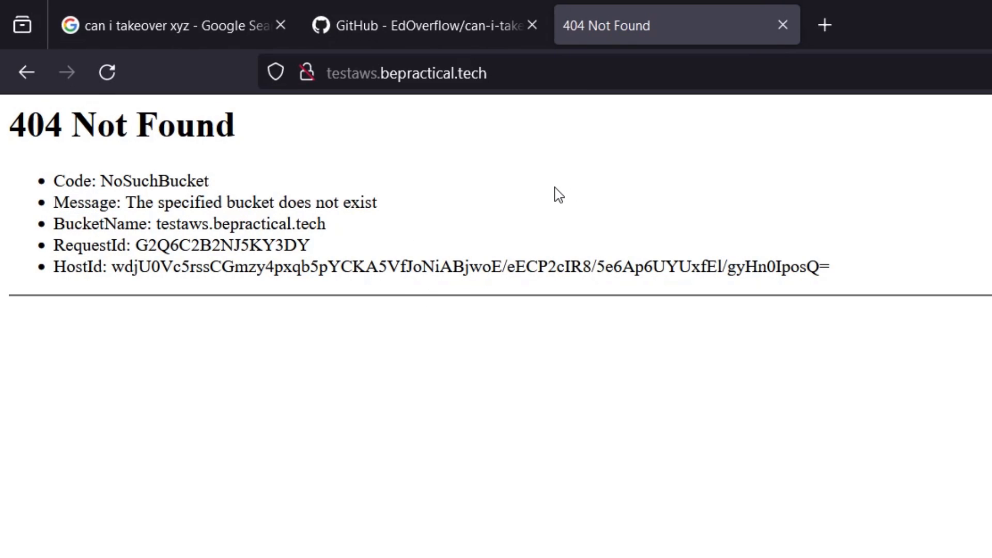
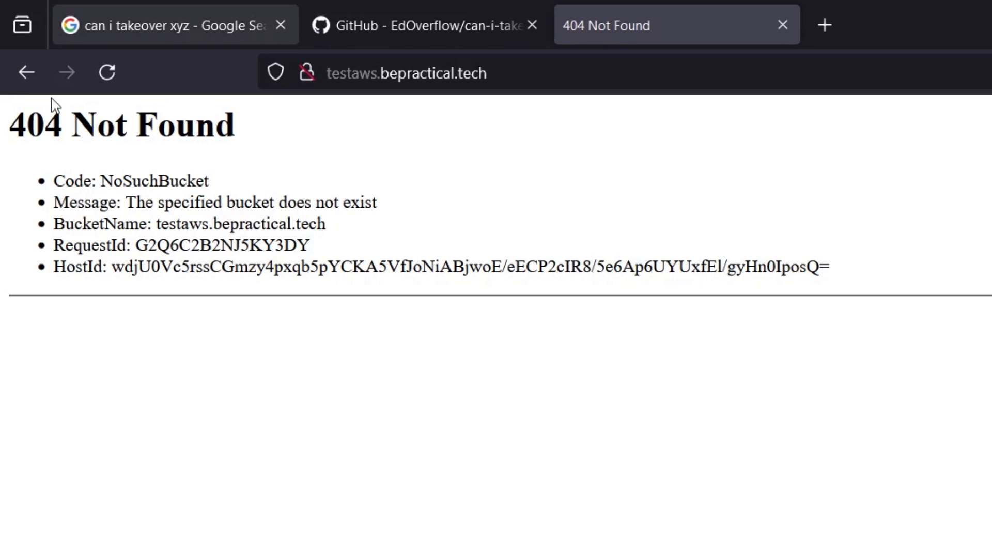
click(409, 31)
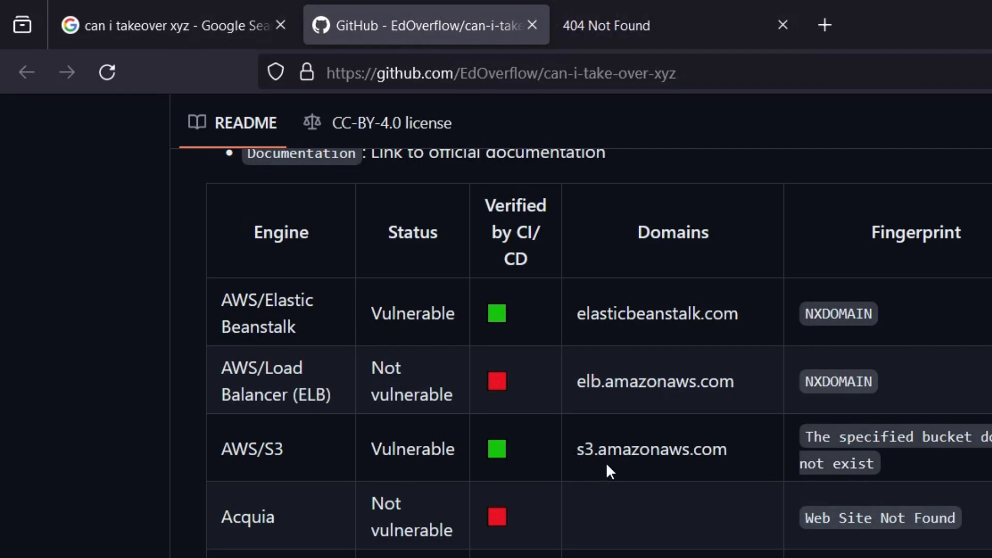
scroll(644, 371, down, 2)
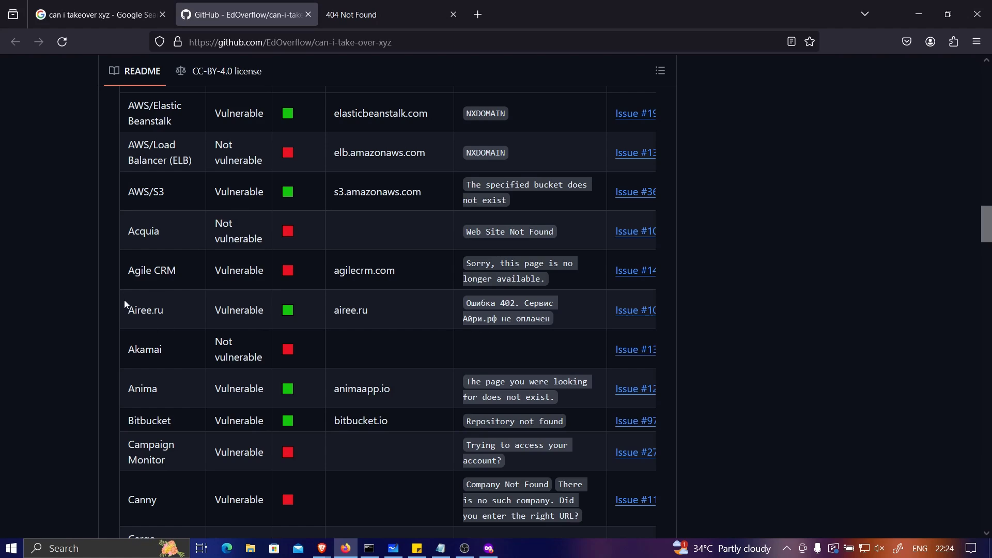
click(176, 304)
drag(129, 193, 170, 189)
click(181, 192)
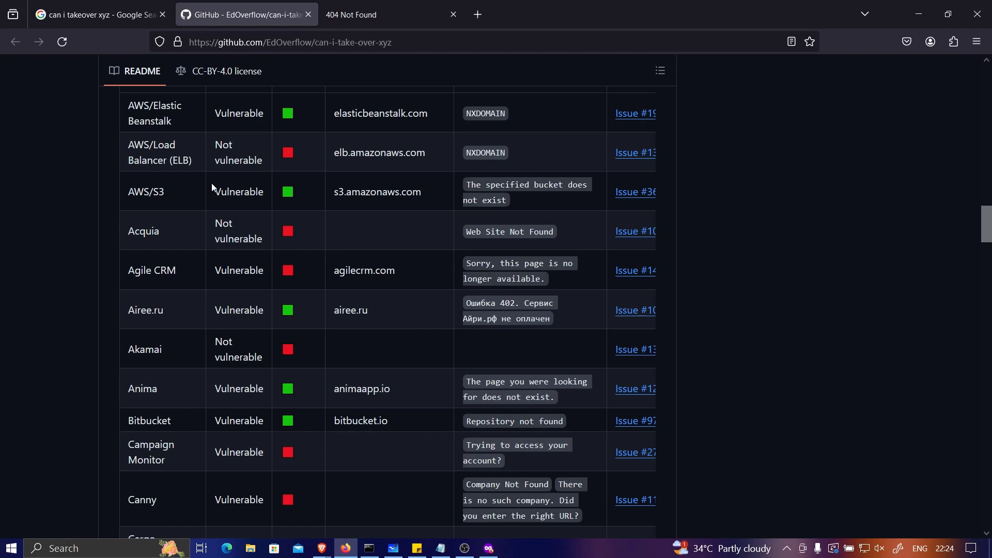
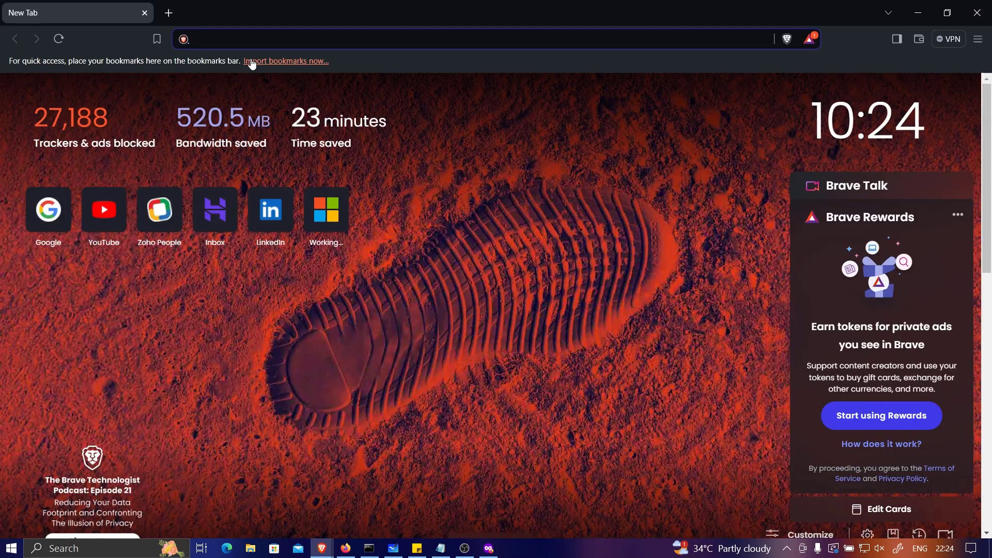
Step: Search Brave for 'amazon aws' and open the official Amazon Web Services homepage
text(amazon aws)
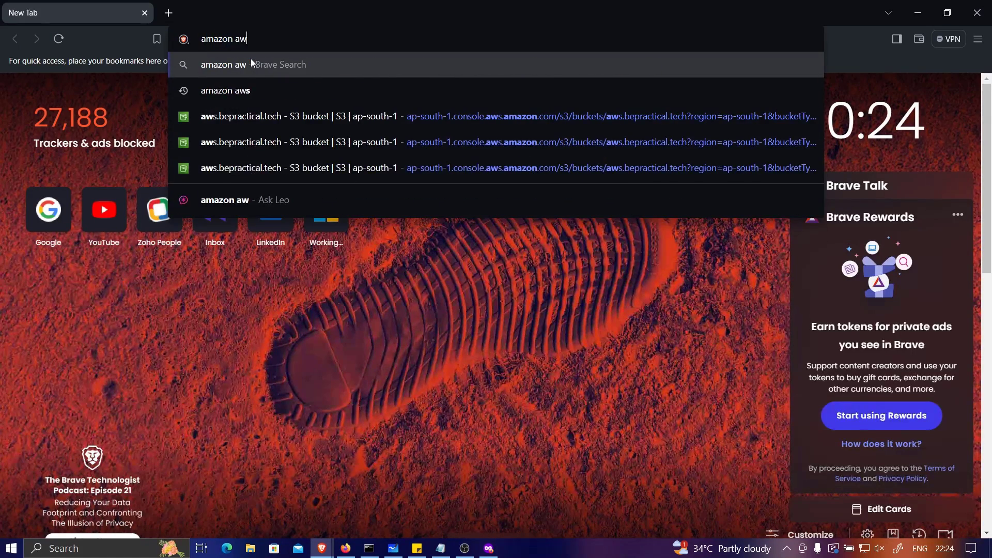
key(Return)
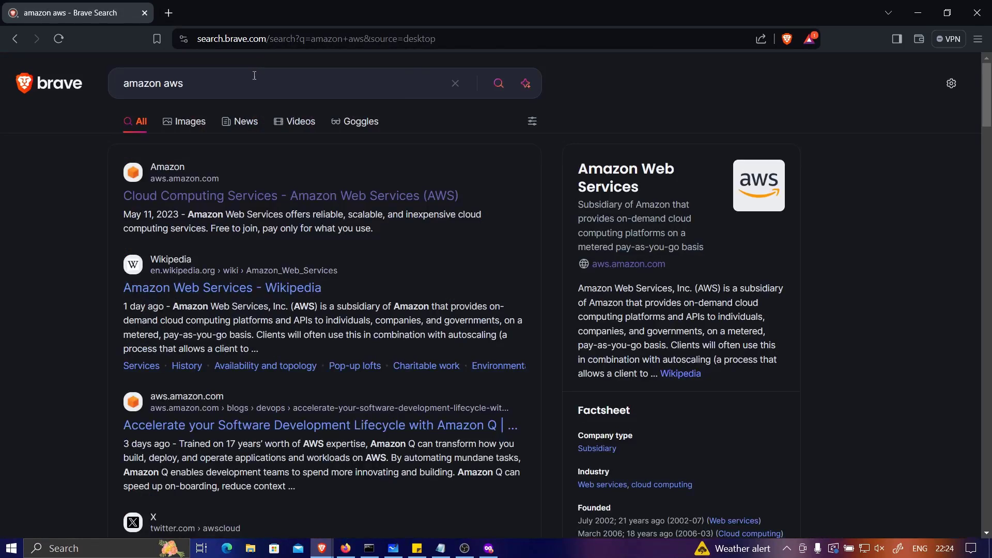
click(196, 195)
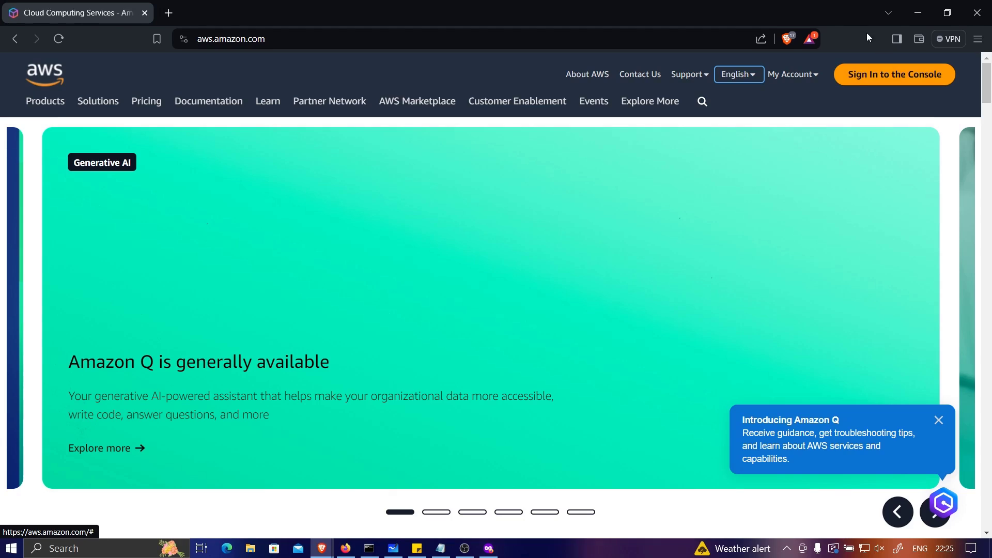
Step: Sign in to the AWS Console and go to the S3 service from the Services menu
click(875, 82)
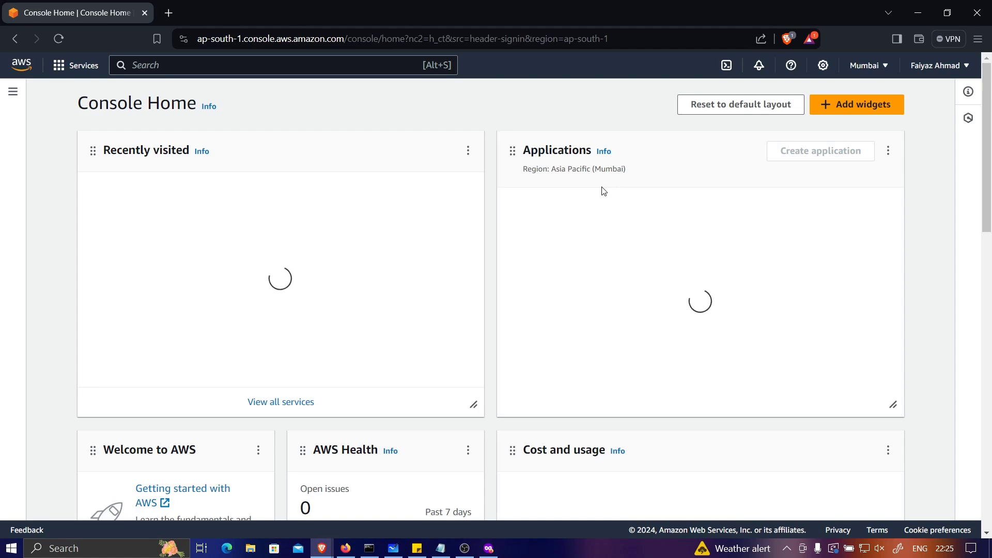
click(84, 66)
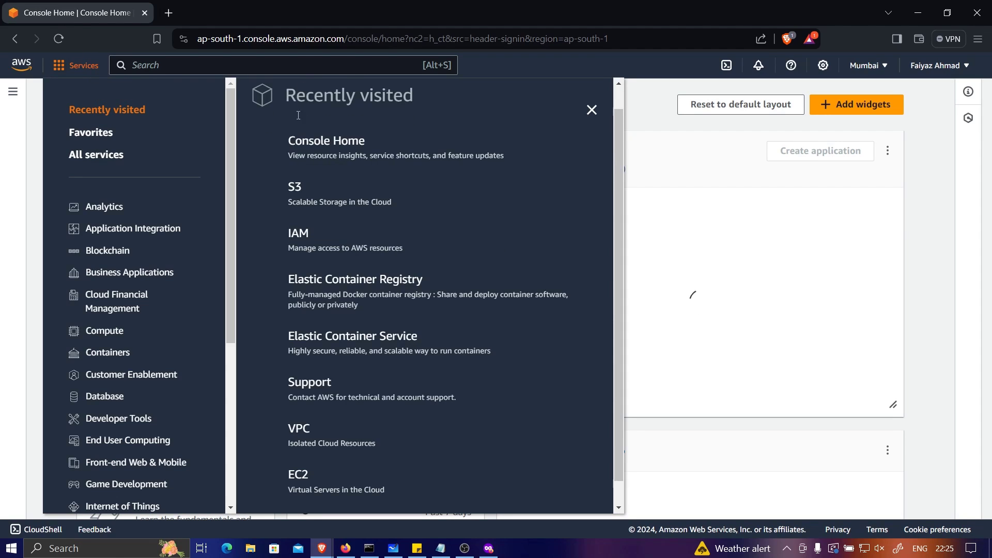
click(296, 187)
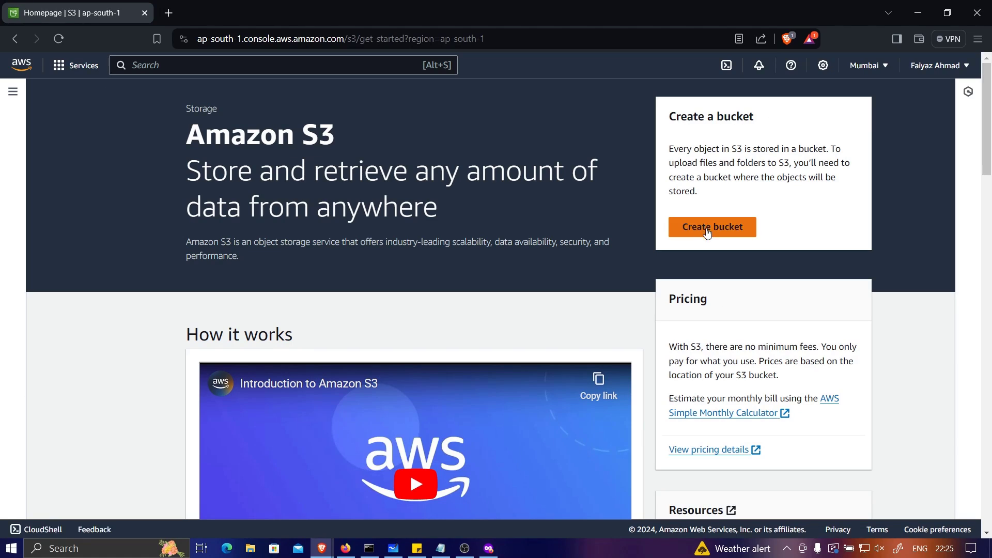
Step: Start a new bucket and copy the name testaws.bepractical.tech from Firefox's 404 NoSuchBucket page
click(706, 229)
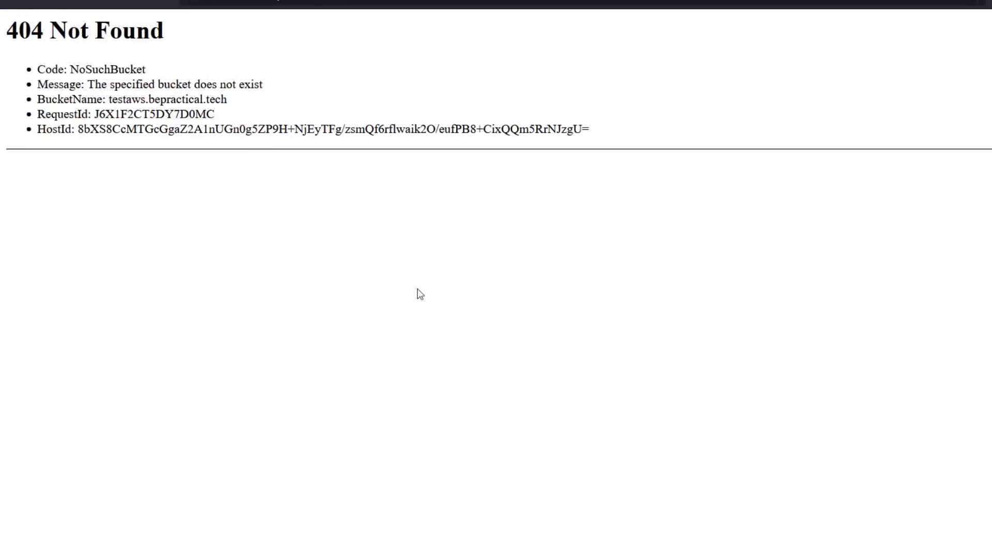
drag(110, 95, 253, 104)
right_click(178, 94)
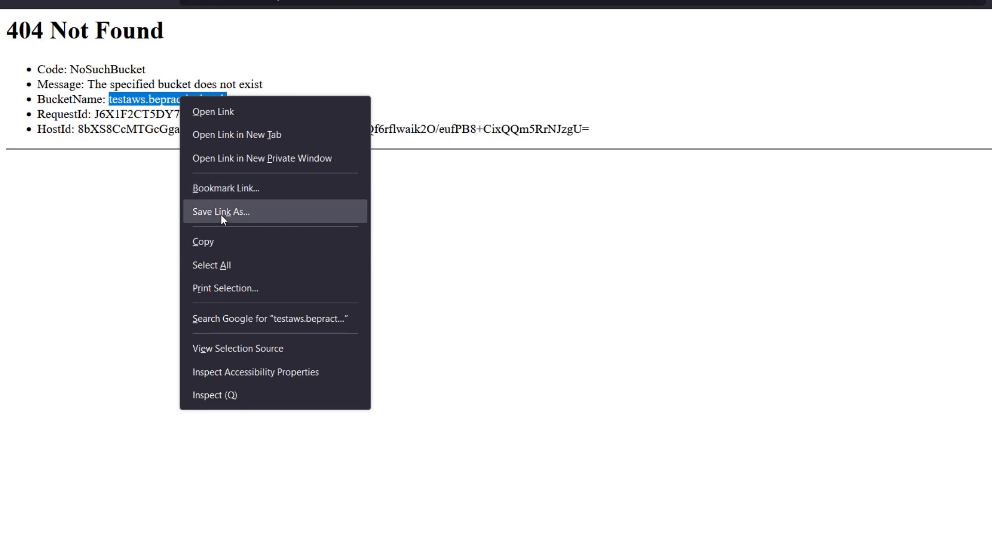
click(215, 244)
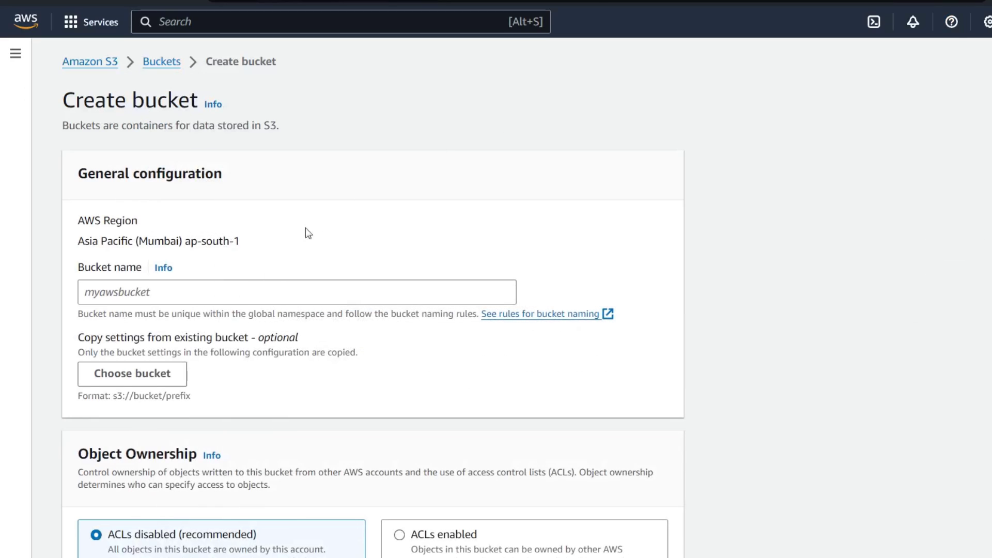
Step: Paste testaws.bepractical.tech as the bucket name and set object ownership to ACLs enabled
click(134, 290)
right_click(132, 290)
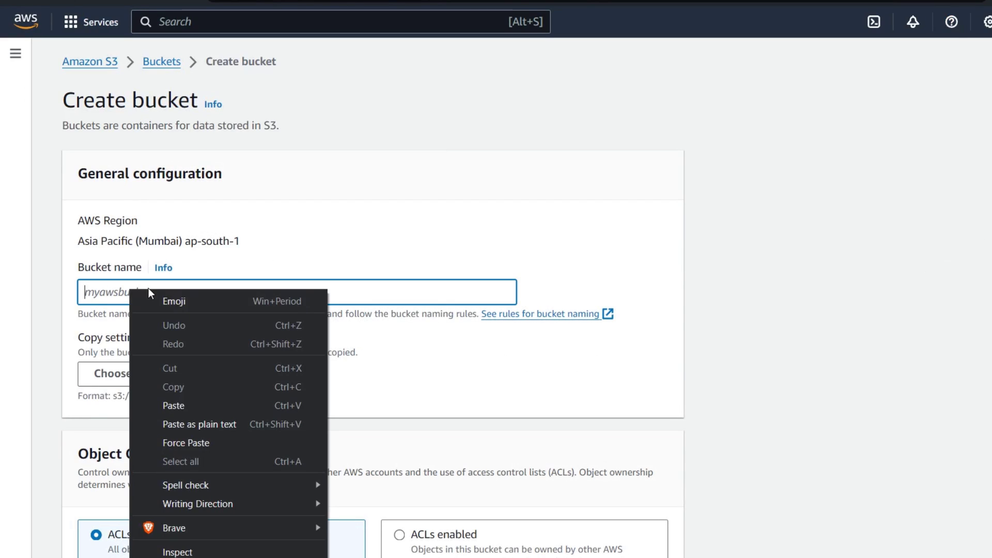
click(185, 407)
scroll(206, 387, down, 3)
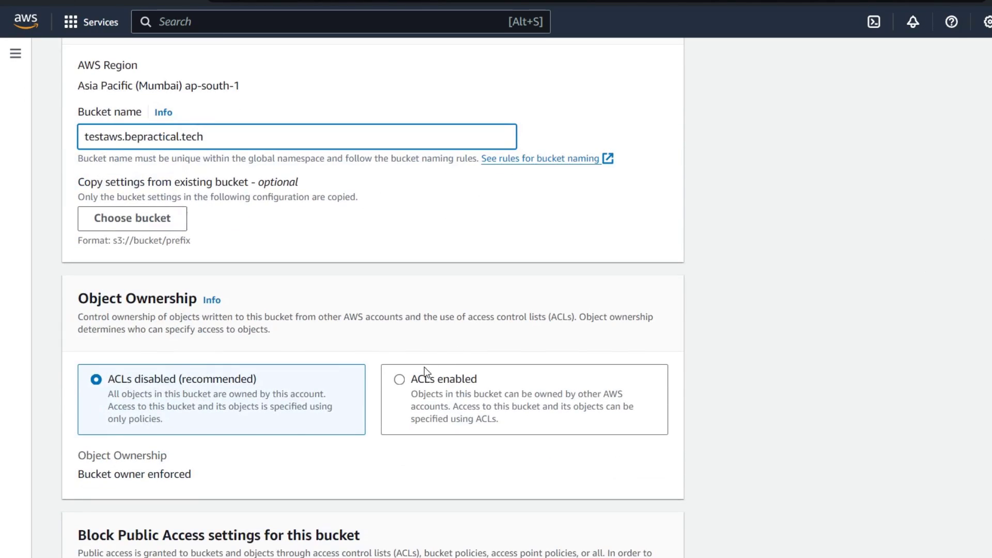
click(400, 380)
Step: Turn off Block all public access, acknowledge the public-access warning, and create the bucket
scroll(191, 374, down, 4)
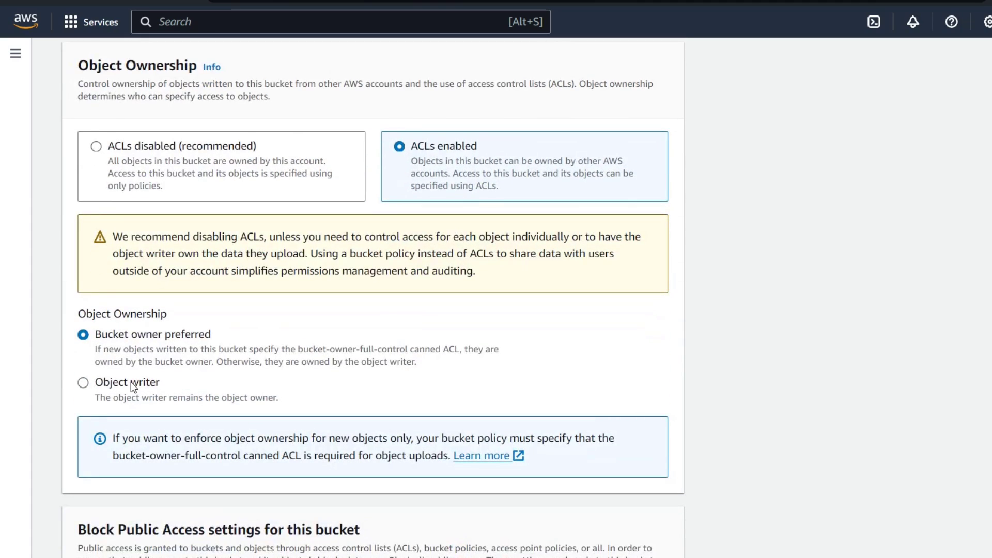
scroll(131, 382, down, 8)
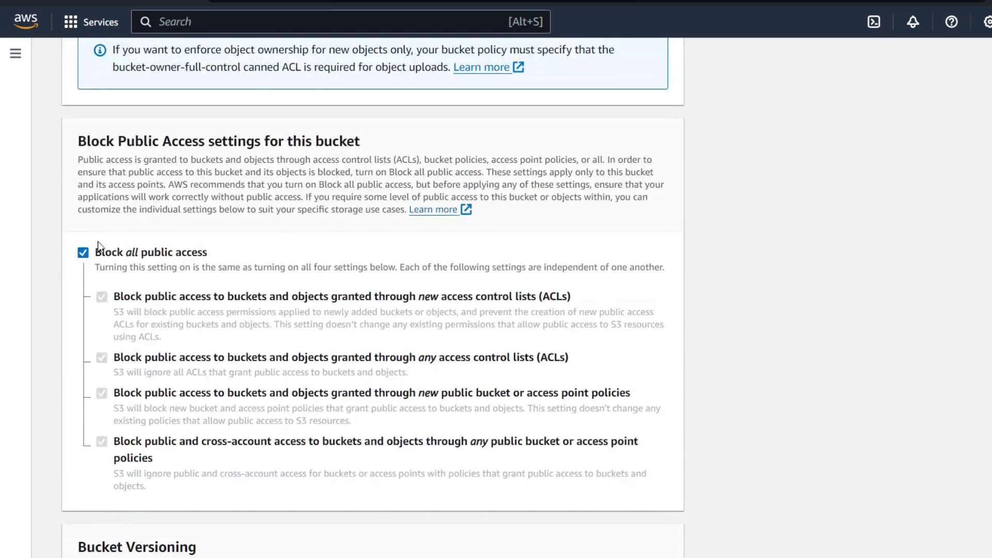
click(82, 253)
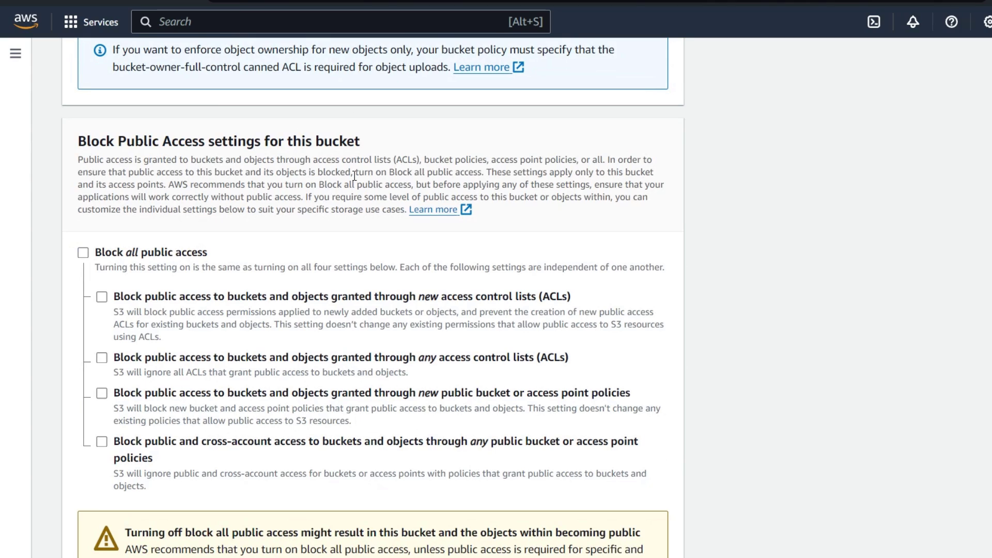
scroll(354, 176, down, 8)
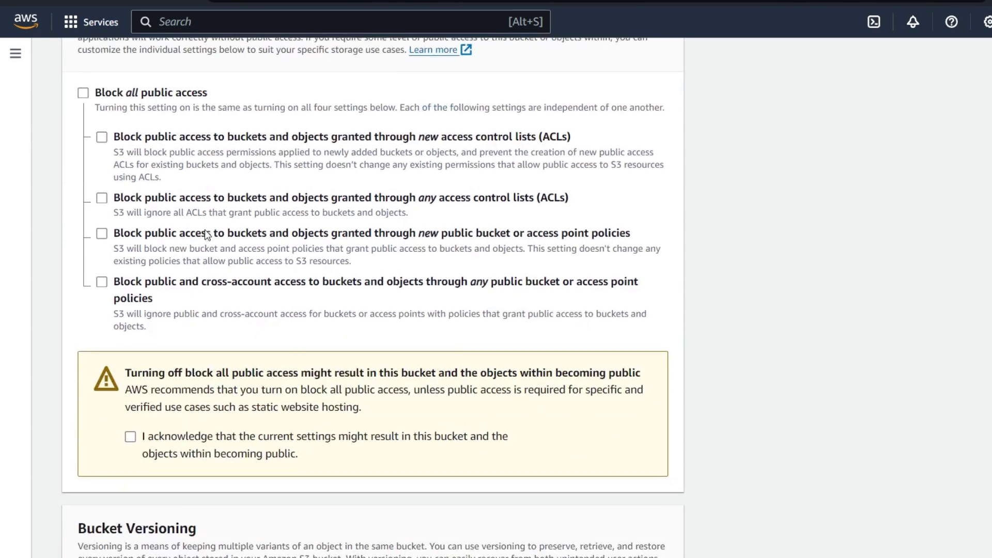
click(130, 209)
scroll(160, 259, down, 12)
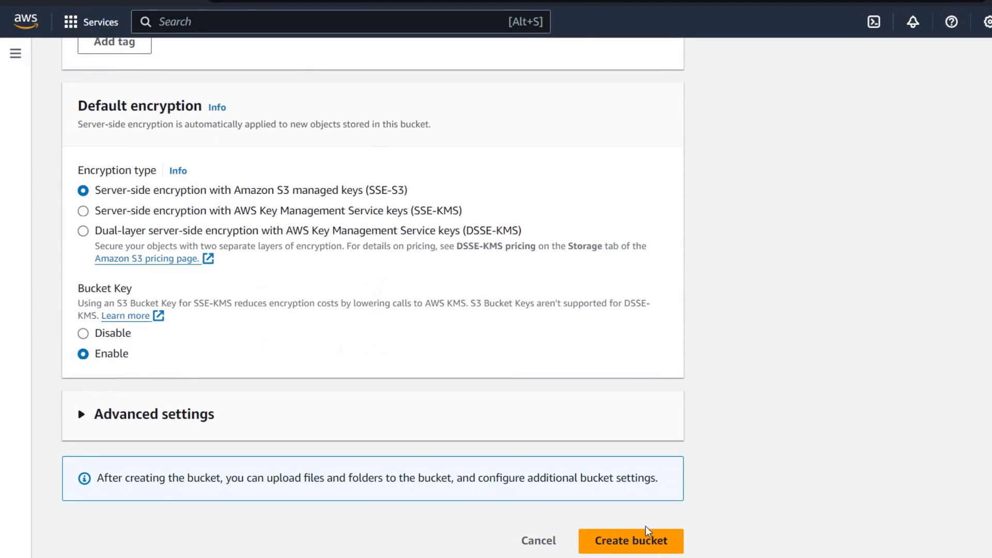
click(633, 540)
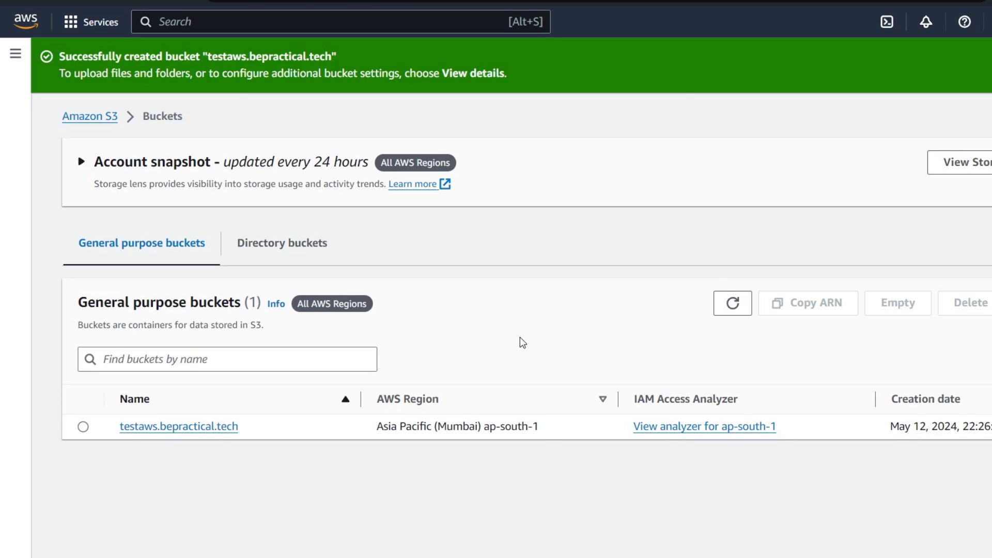
Step: Open the Upload page of the testaws.bepractical.tech bucket, then minimize the browser
click(191, 427)
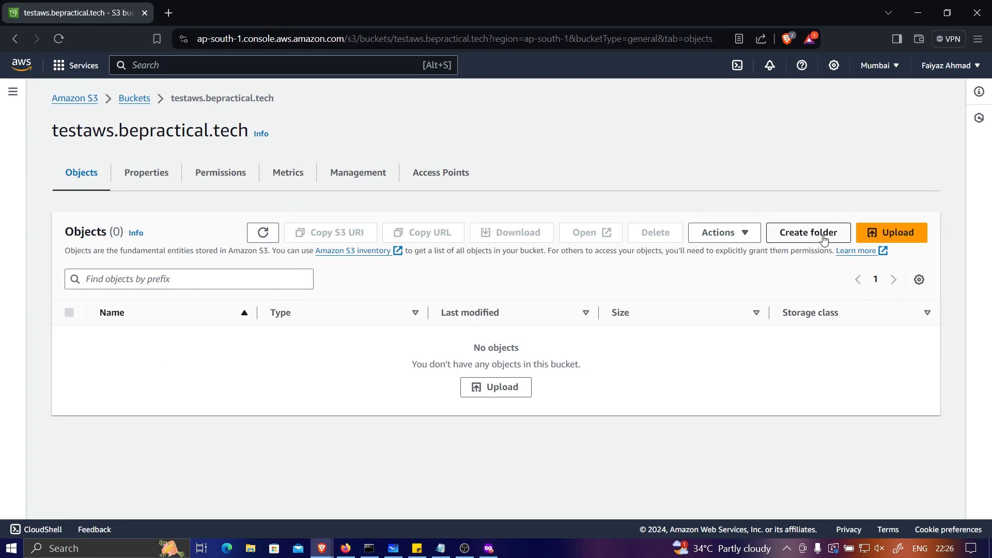
click(889, 235)
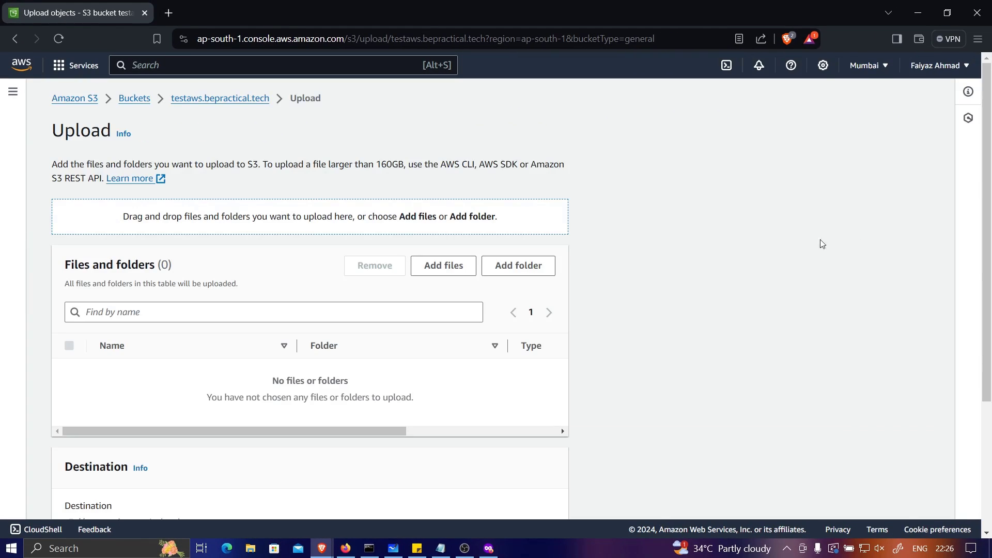
scroll(423, 256, down, 1)
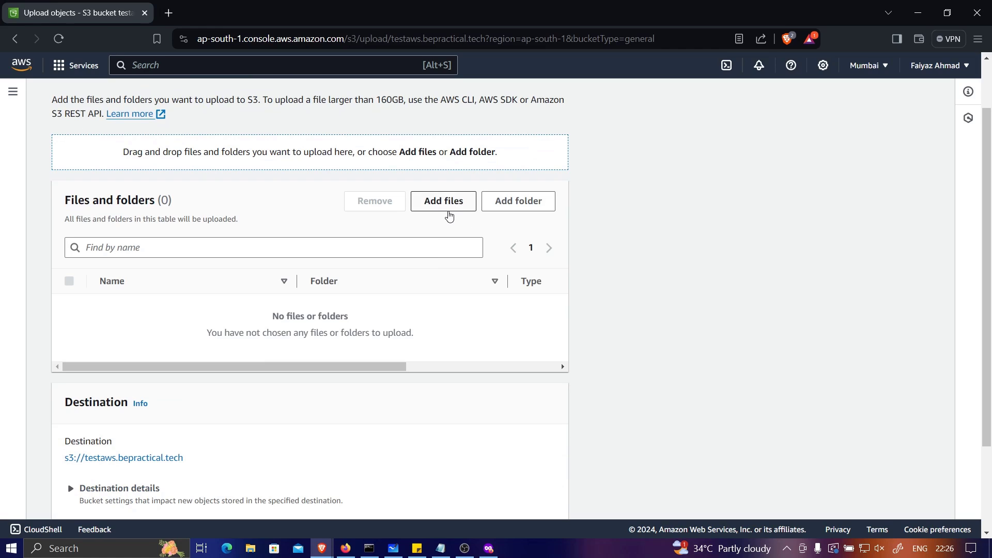
click(919, 14)
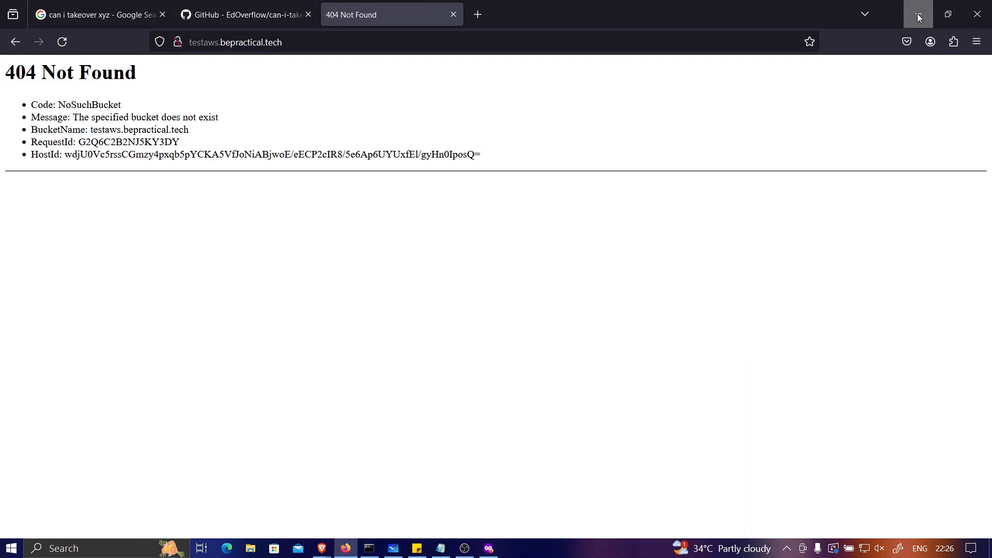
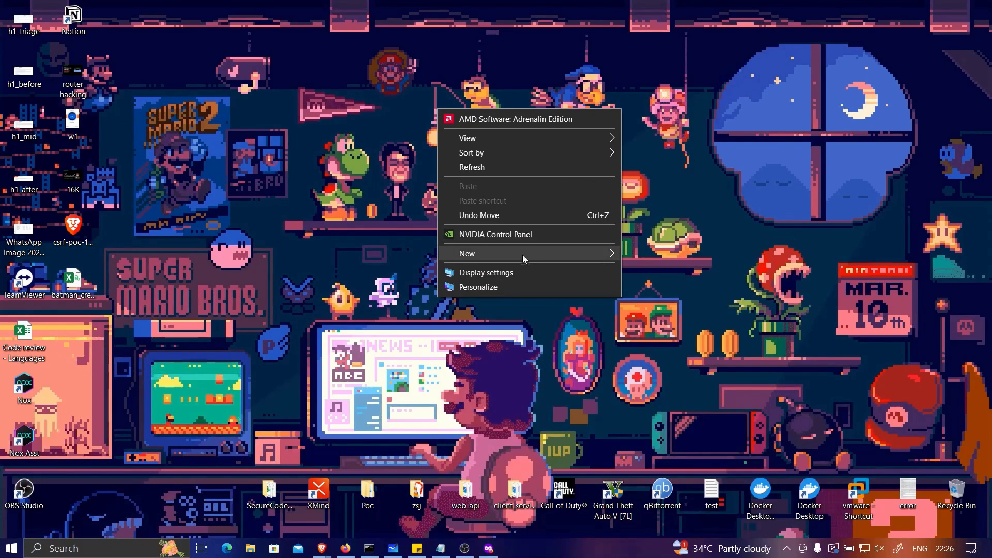
Step: Create a new desktop folder via New > Folder, then launch Notepad from a 'notepad' search
mouse_move(521, 253)
click(697, 187)
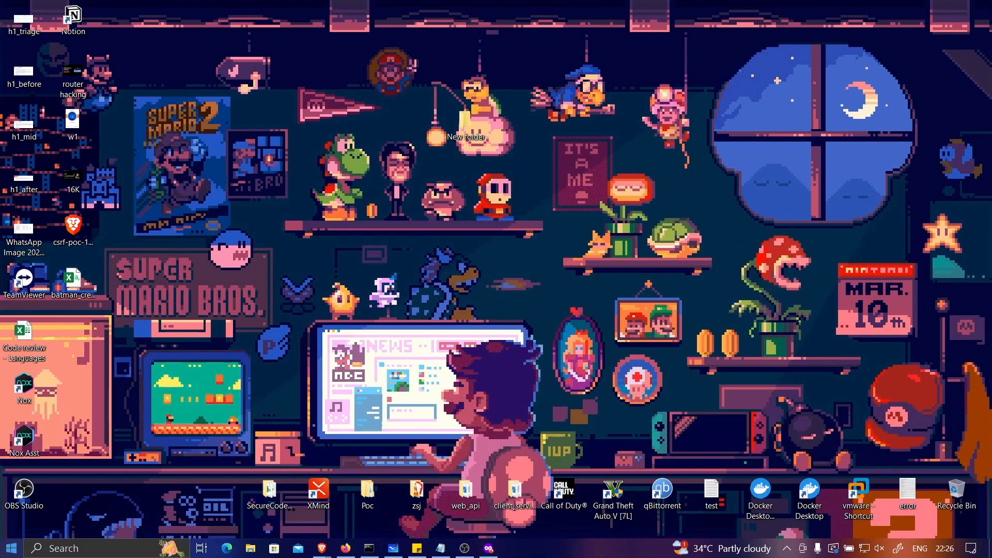
key(super)
text(notepad)
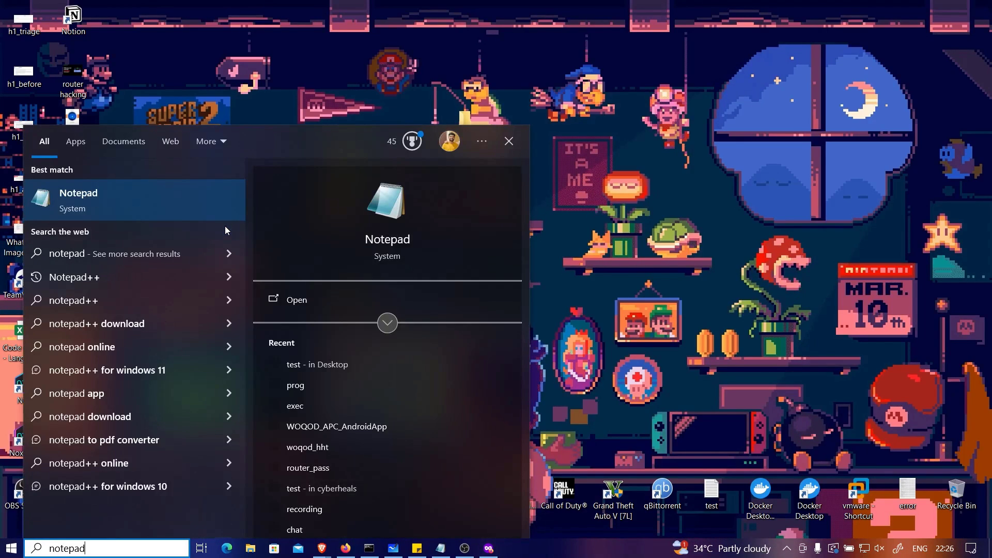
key(Return)
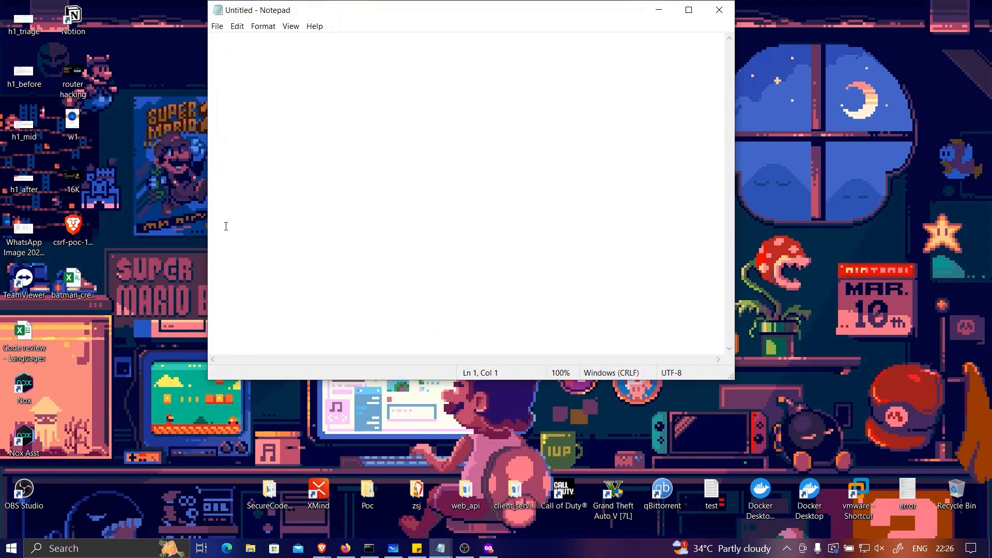
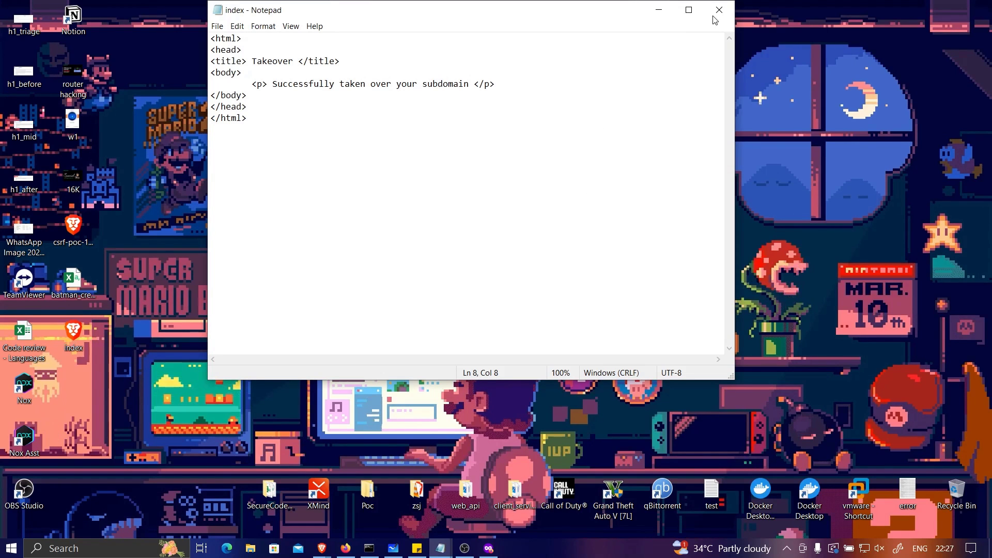
Step: Close the finished index.html takeover page in Notepad
click(719, 10)
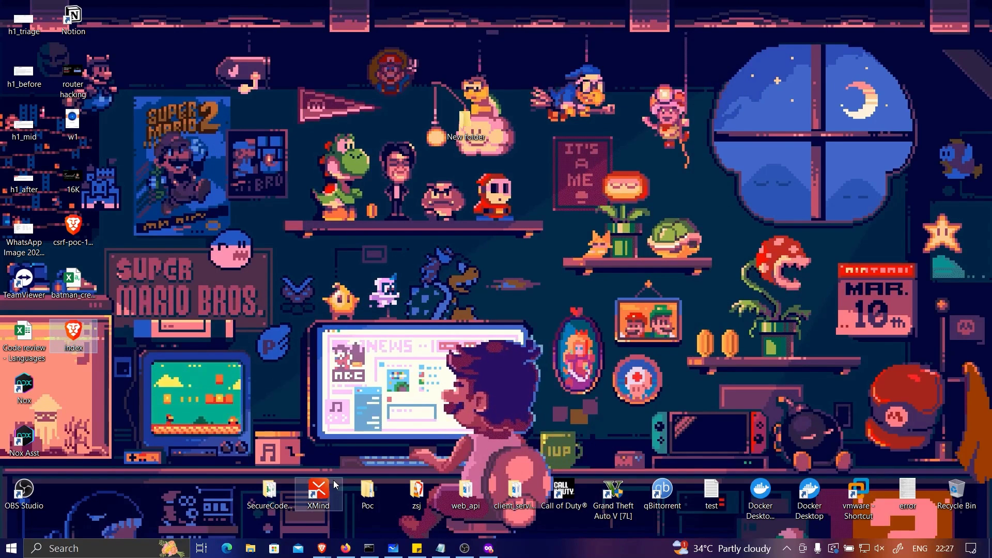
Step: Back in the S3 upload page, add the index file from the desktop
mouse_move(322, 548)
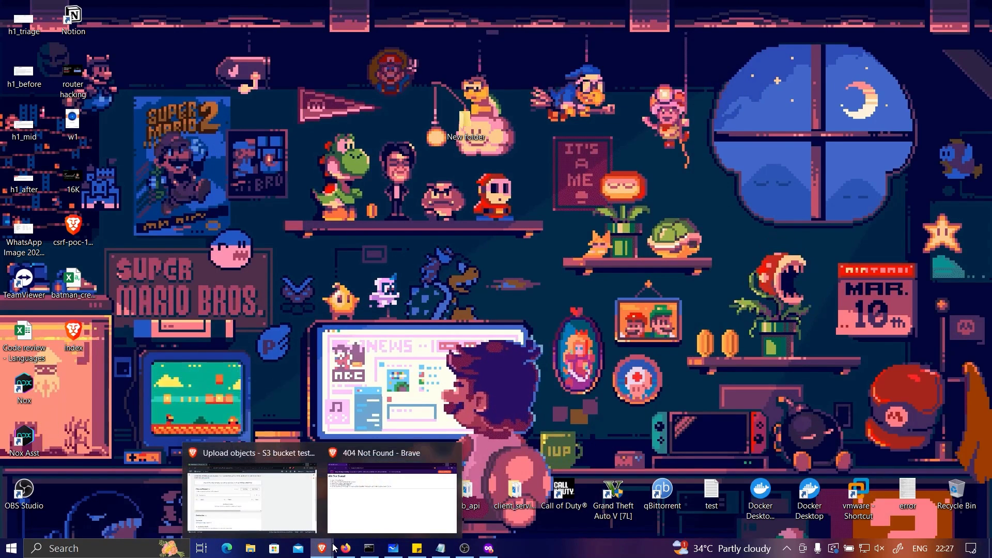
click(310, 497)
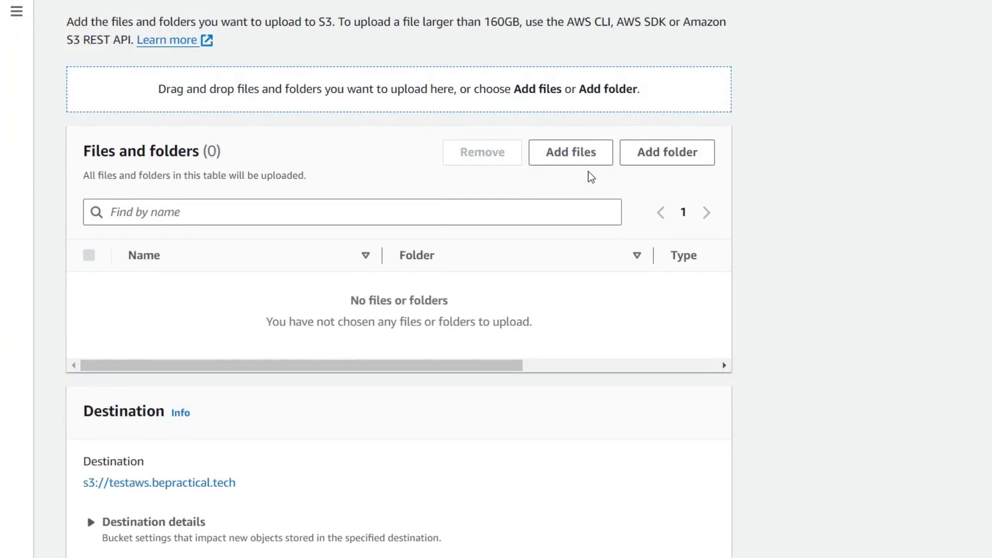
click(470, 196)
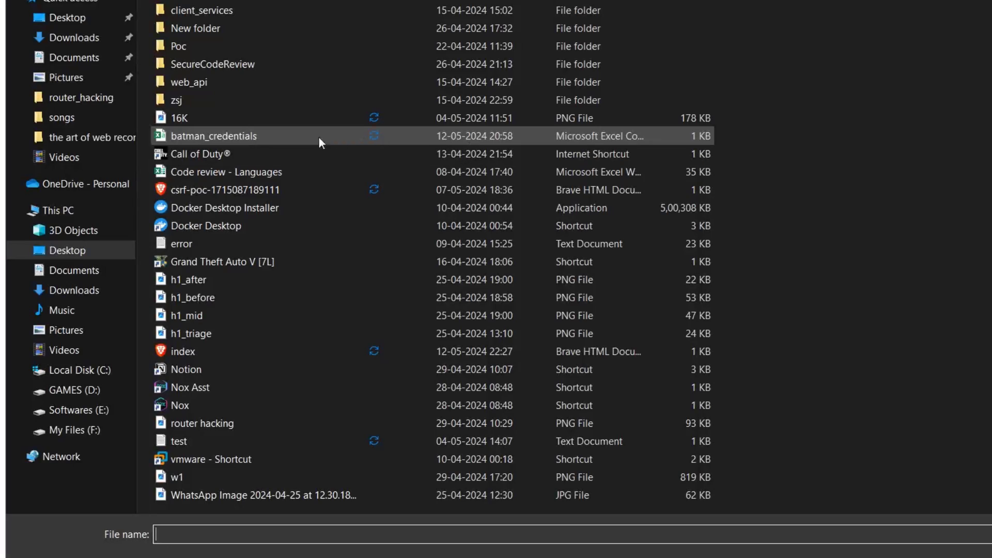
double_click(225, 351)
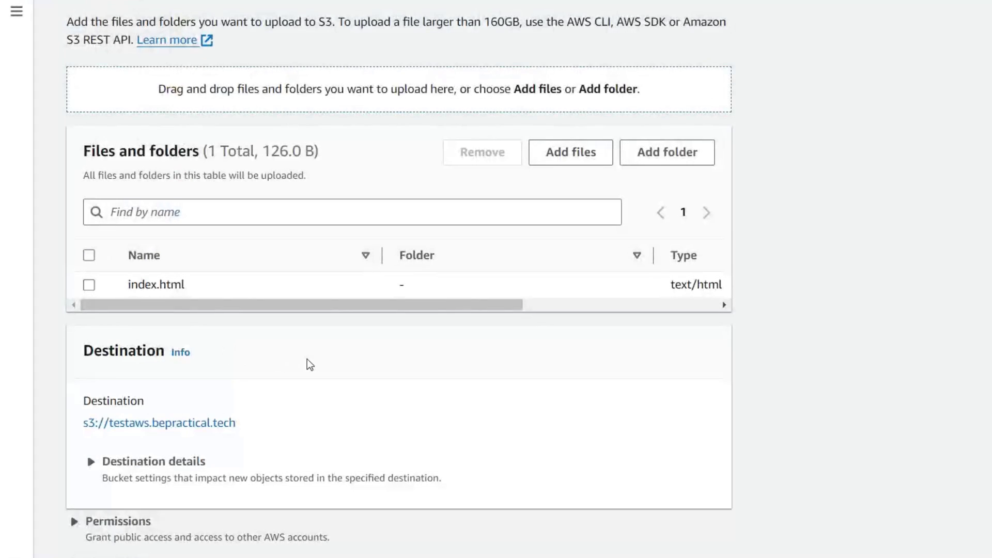
Step: Grant public-read access, acknowledge the risk, and upload index.html to testaws.bepractical.tech
scroll(334, 299, down, 2)
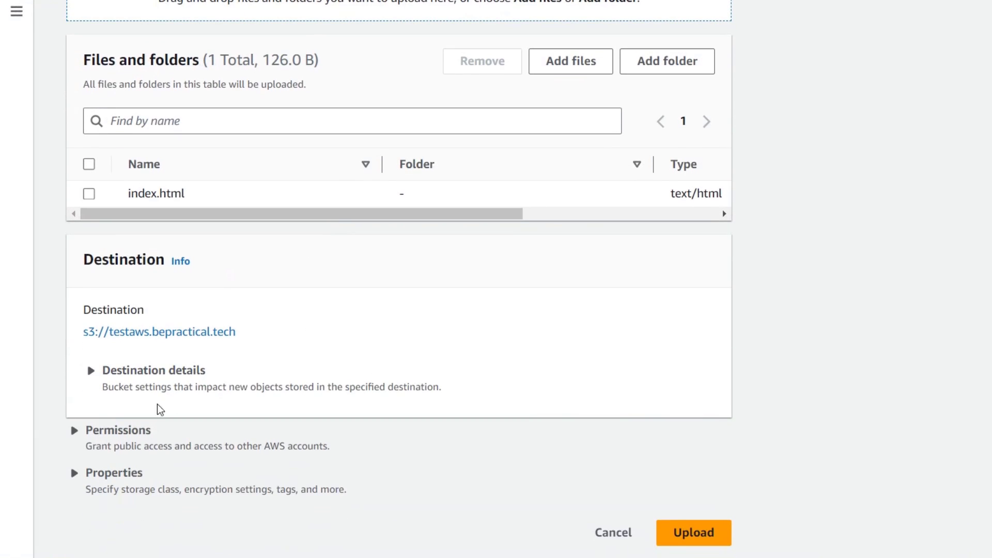
click(73, 431)
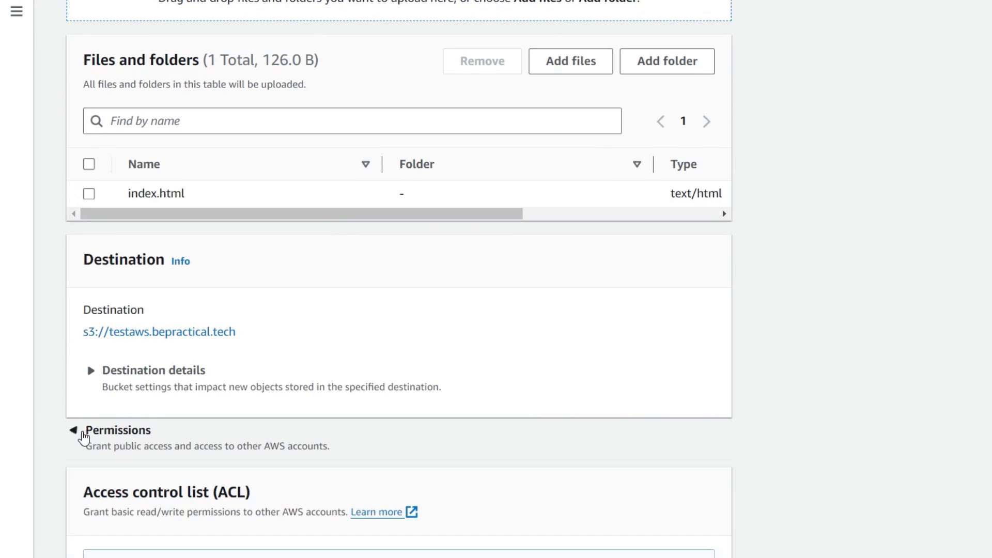
scroll(83, 436, down, 5)
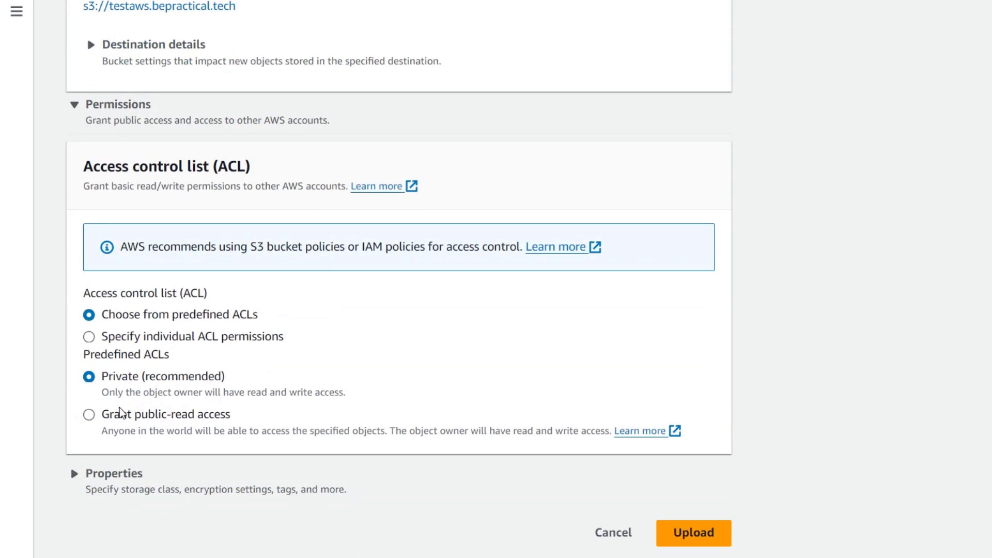
click(175, 416)
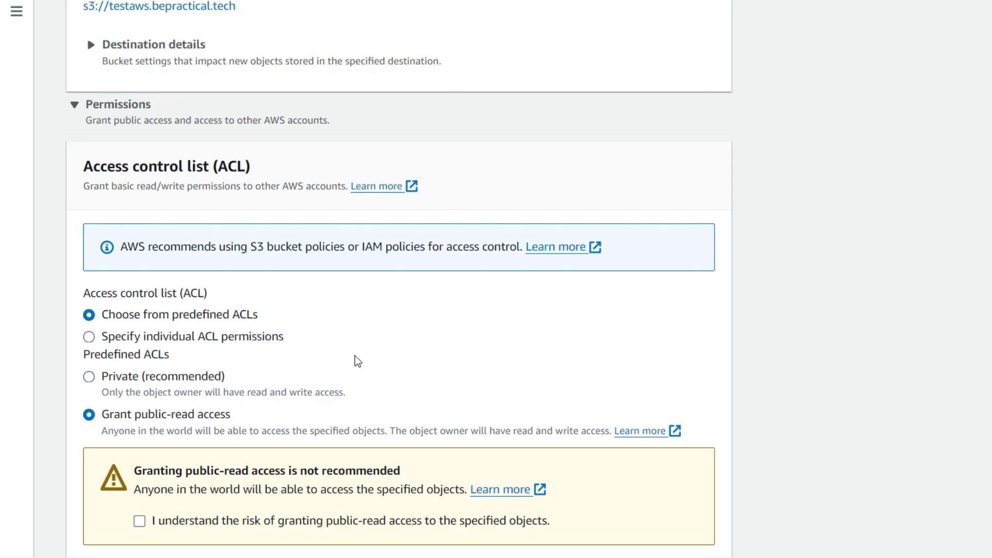
scroll(356, 358, down, 2)
click(140, 404)
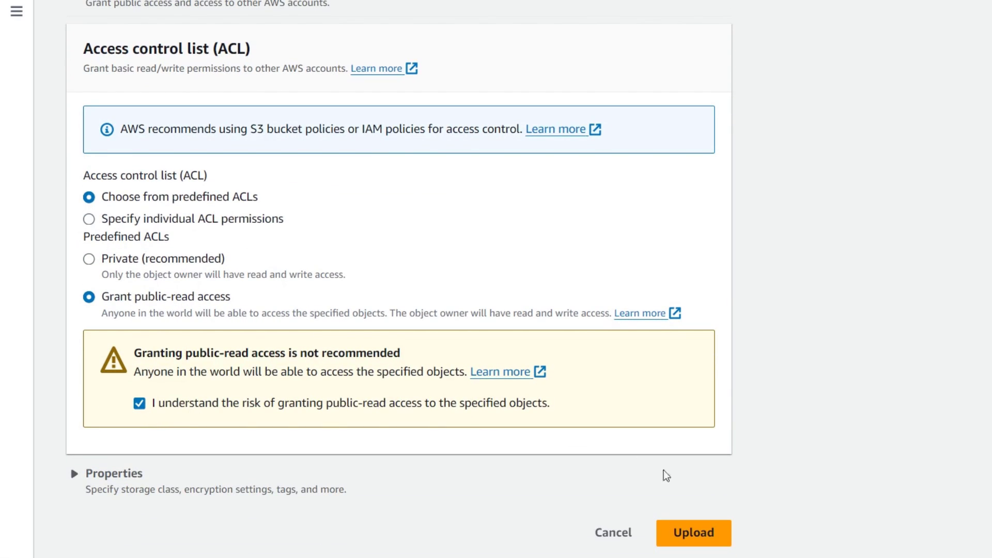
click(691, 532)
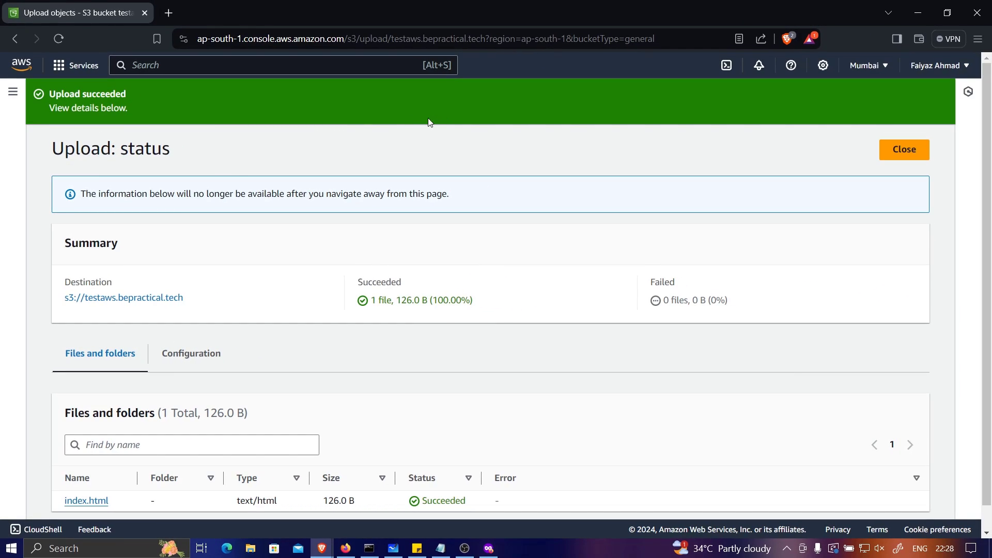
Step: Close the upload status, check the subdomain's 404 page, then scroll the bucket's properties
click(903, 148)
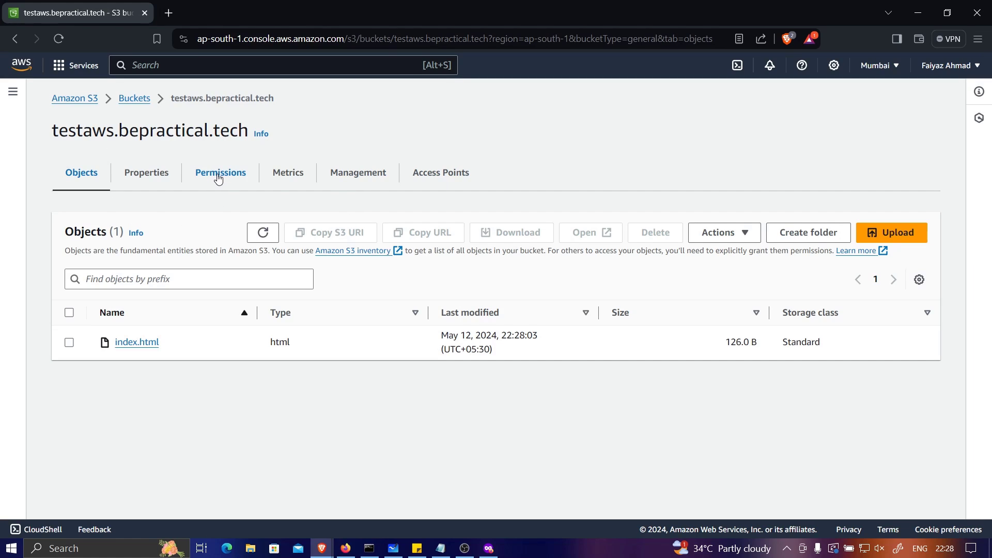
click(488, 547)
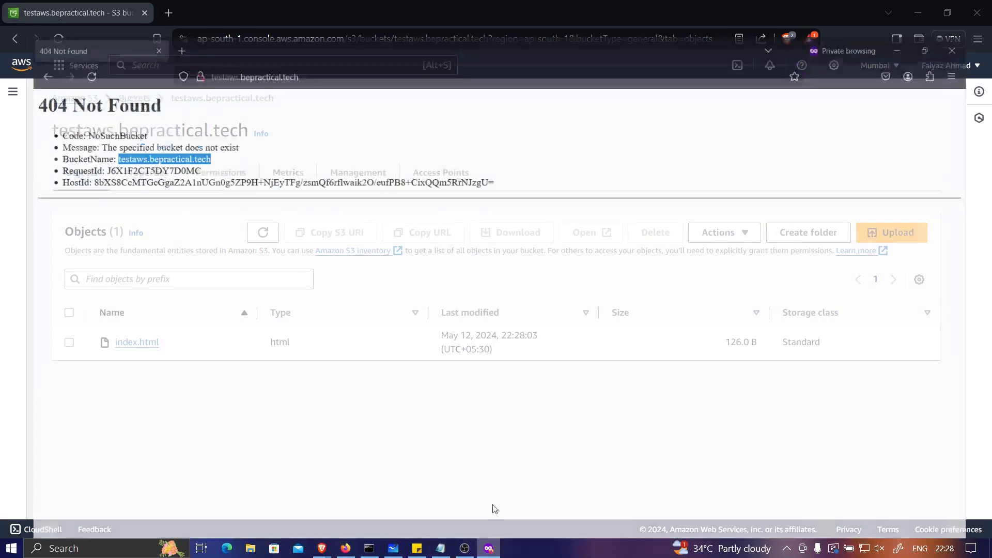
click(922, 15)
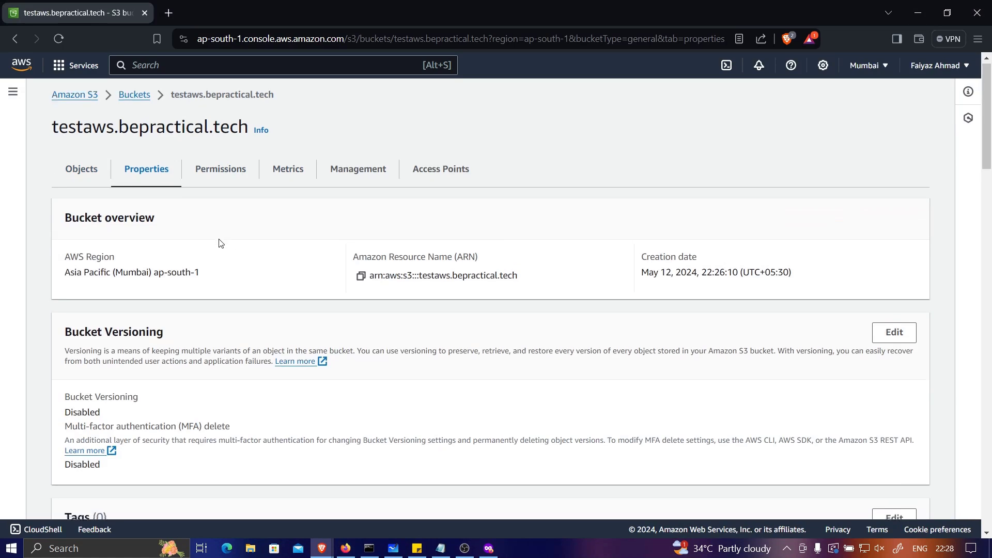
scroll(217, 243, down, 20)
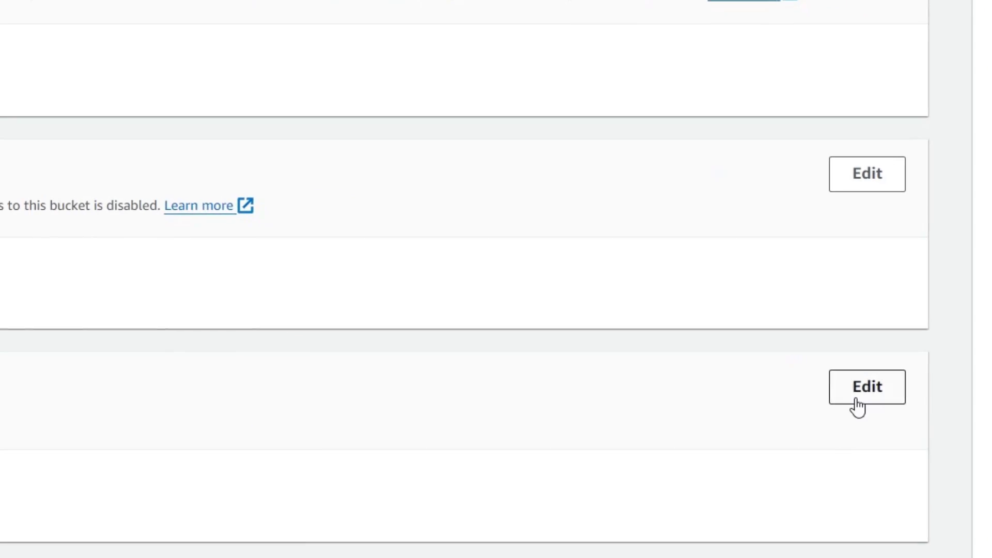
Step: Enable static website hosting with index document index.html, save, and bring up the subdomain browser
click(854, 404)
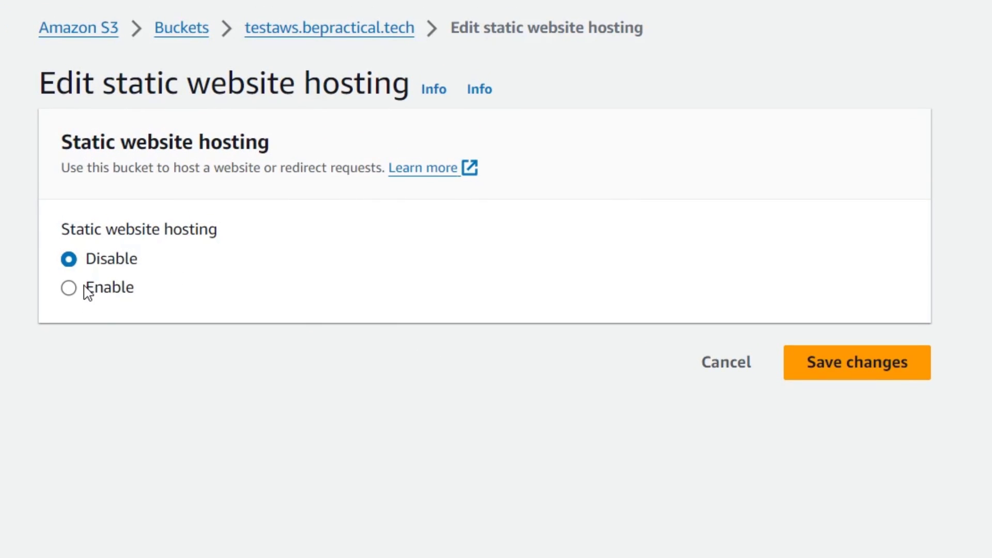
click(86, 292)
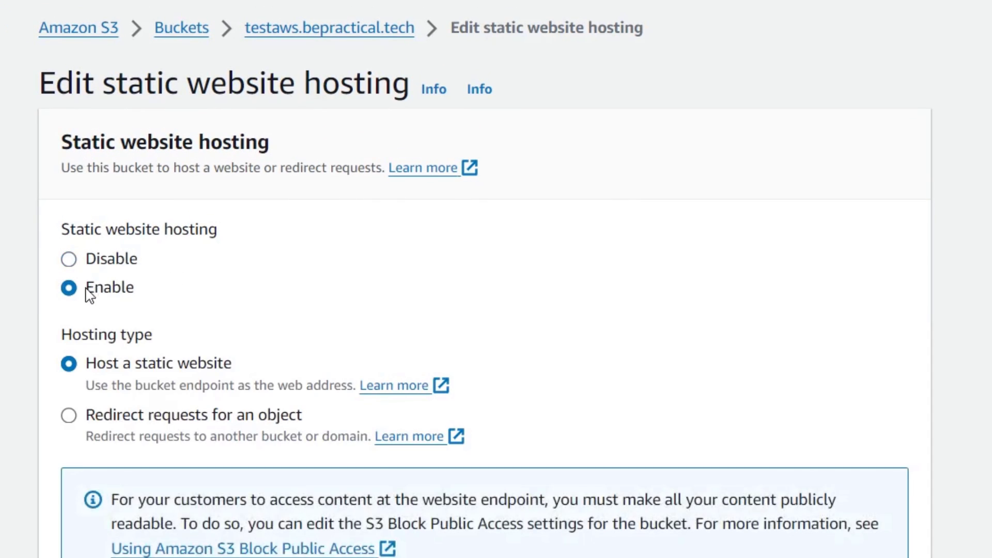
scroll(226, 505, down, 4)
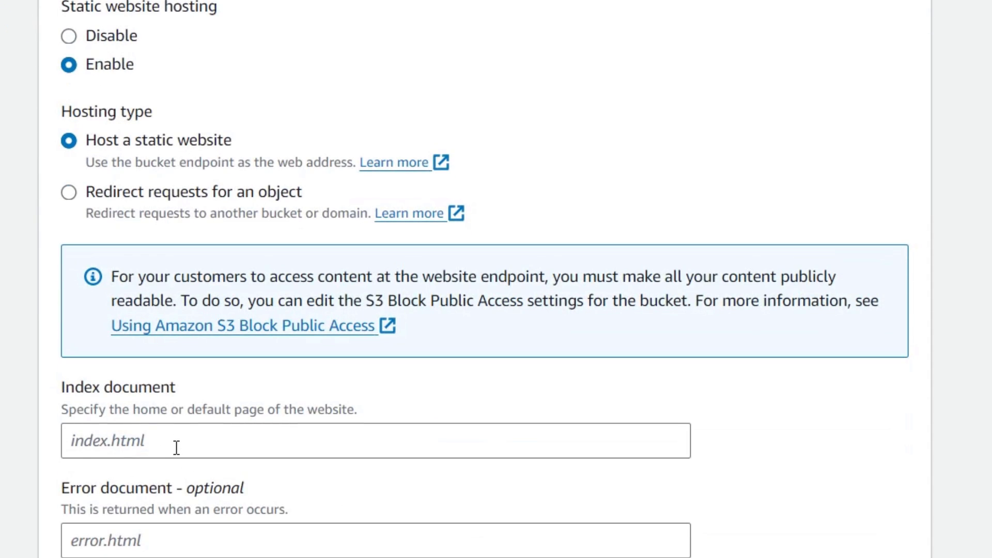
click(176, 448)
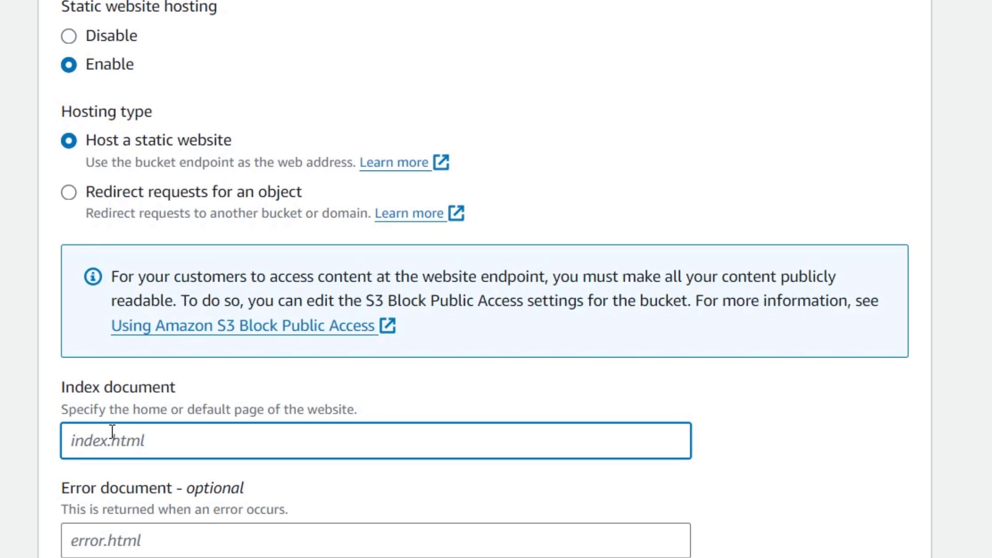
text(index.html)
scroll(483, 191, down, 5)
scroll(519, 199, down, 5)
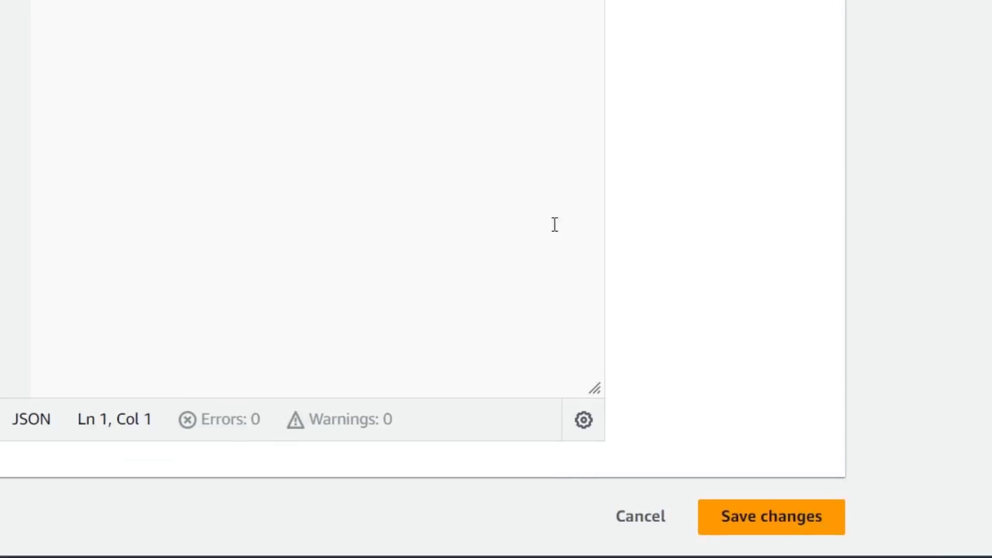
click(739, 506)
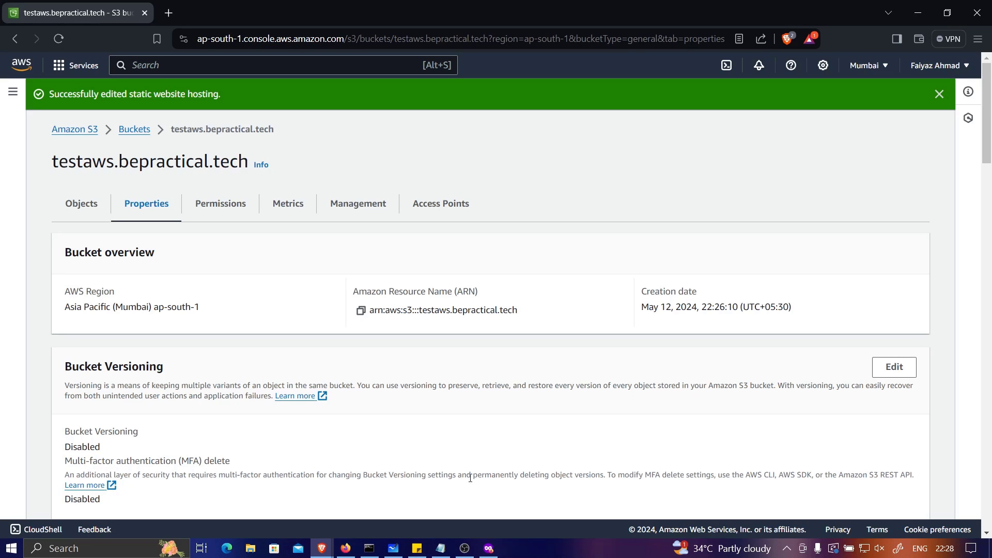
click(489, 548)
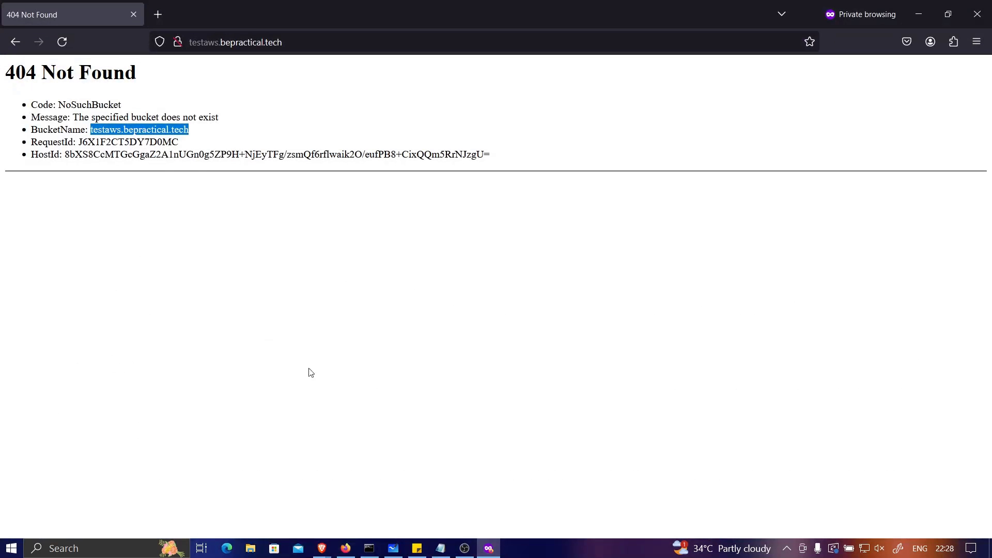